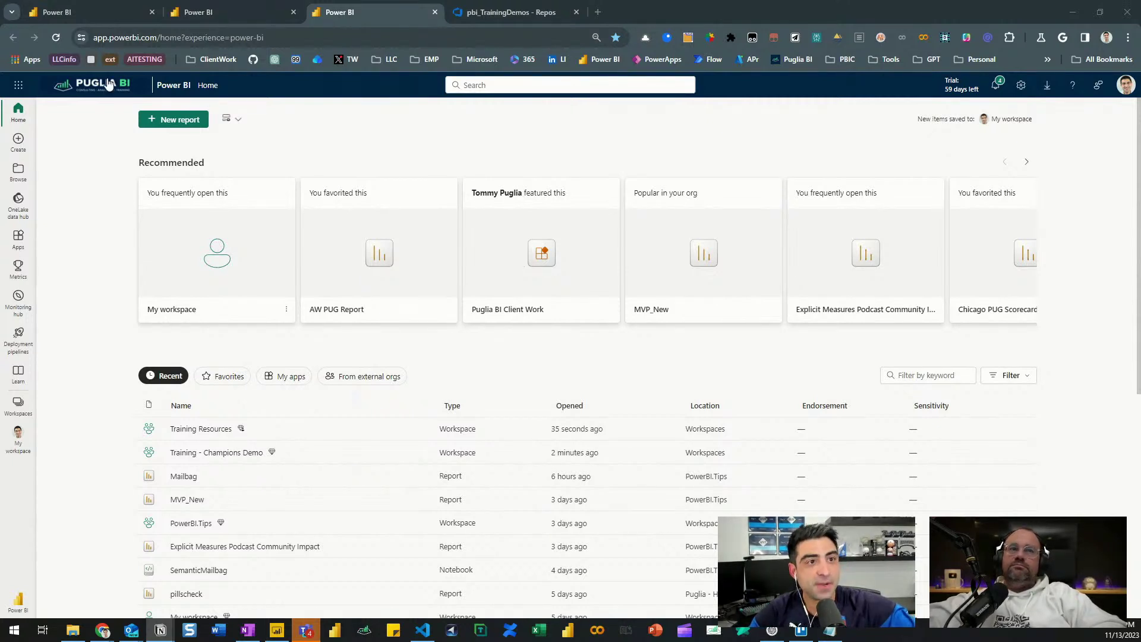
Close Champions Demo's settings and highlight its title, pending source-control changes and branch sync status
{"action": "left_click", "coordinate": [72, 12]}
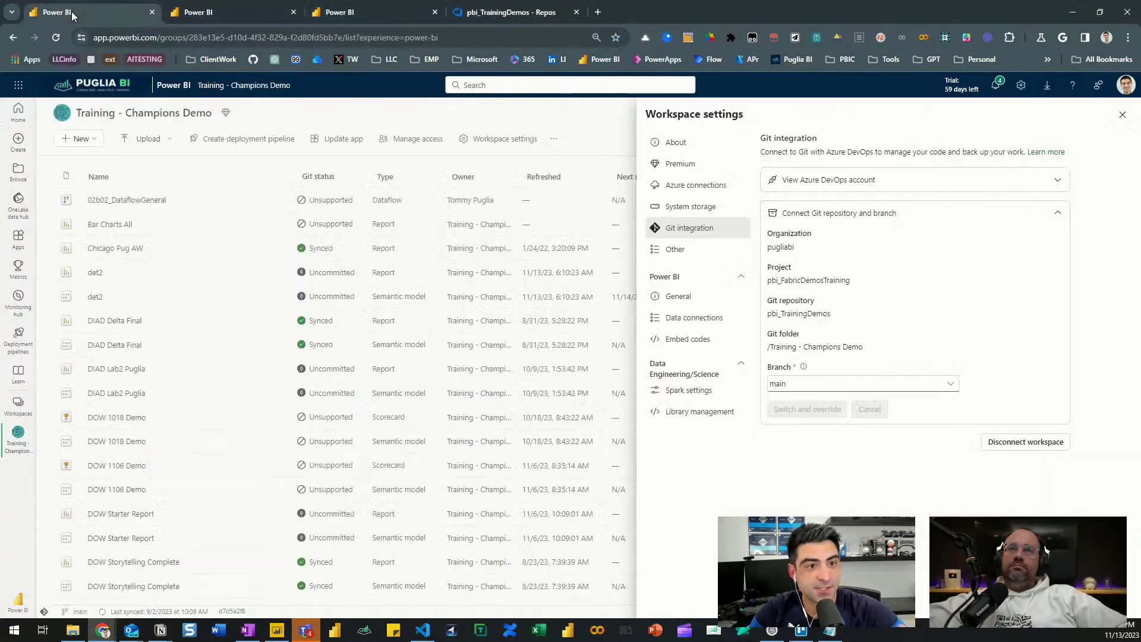
{"action": "left_click", "coordinate": [1123, 116]}
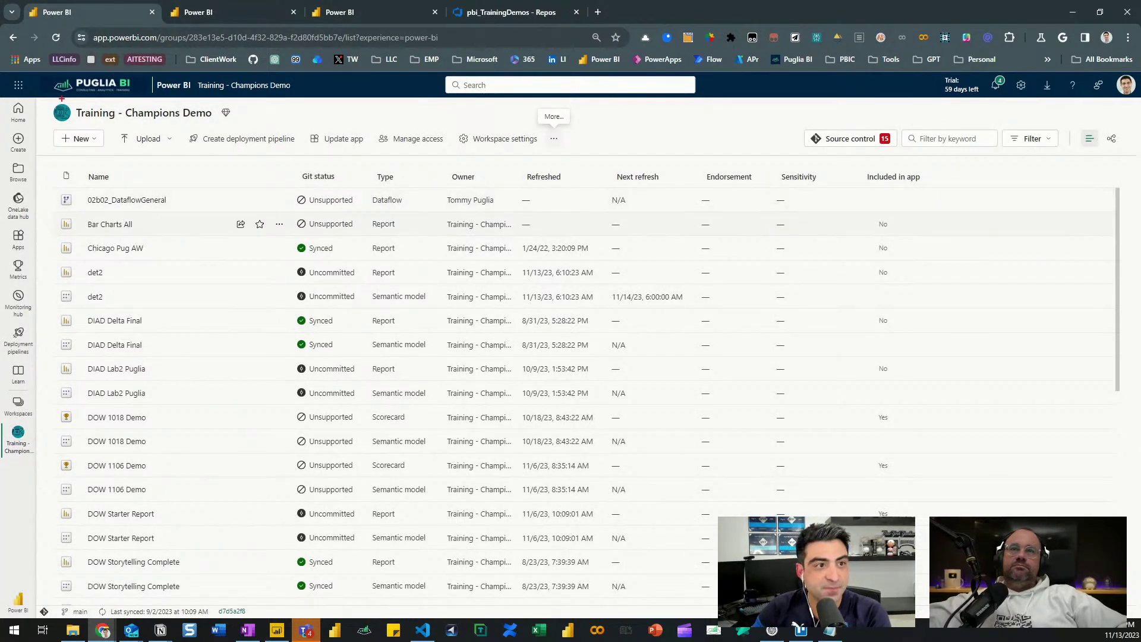
{"action": "left_click_drag", "start_coordinate": [43, 91], "coordinate": [235, 133]}
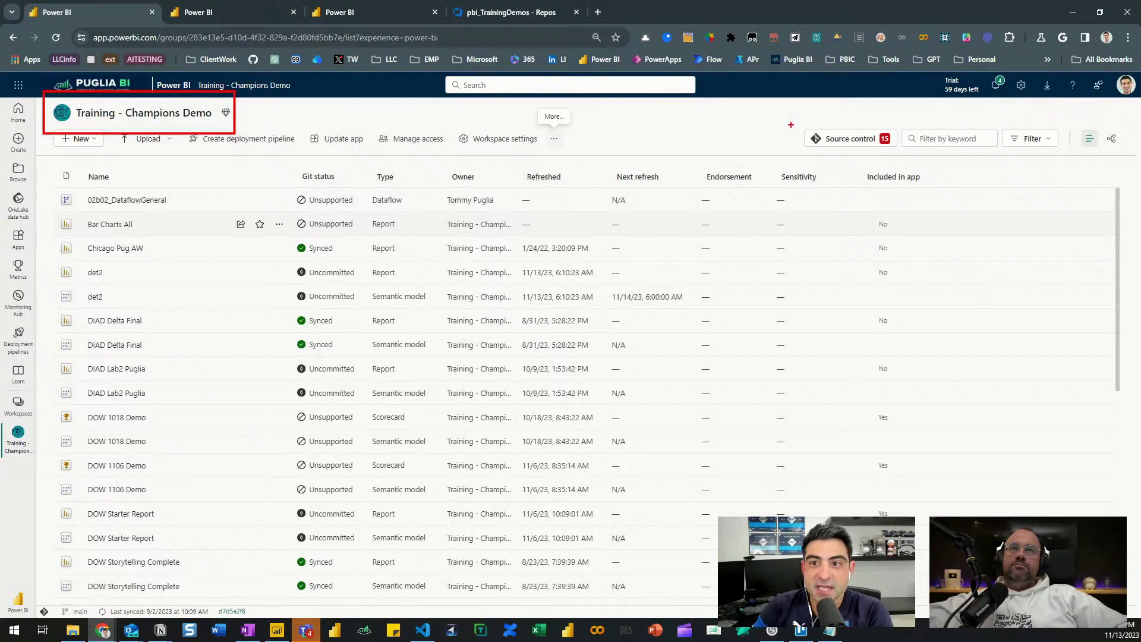
{"action": "left_click_drag", "start_coordinate": [791, 125], "coordinate": [907, 152]}
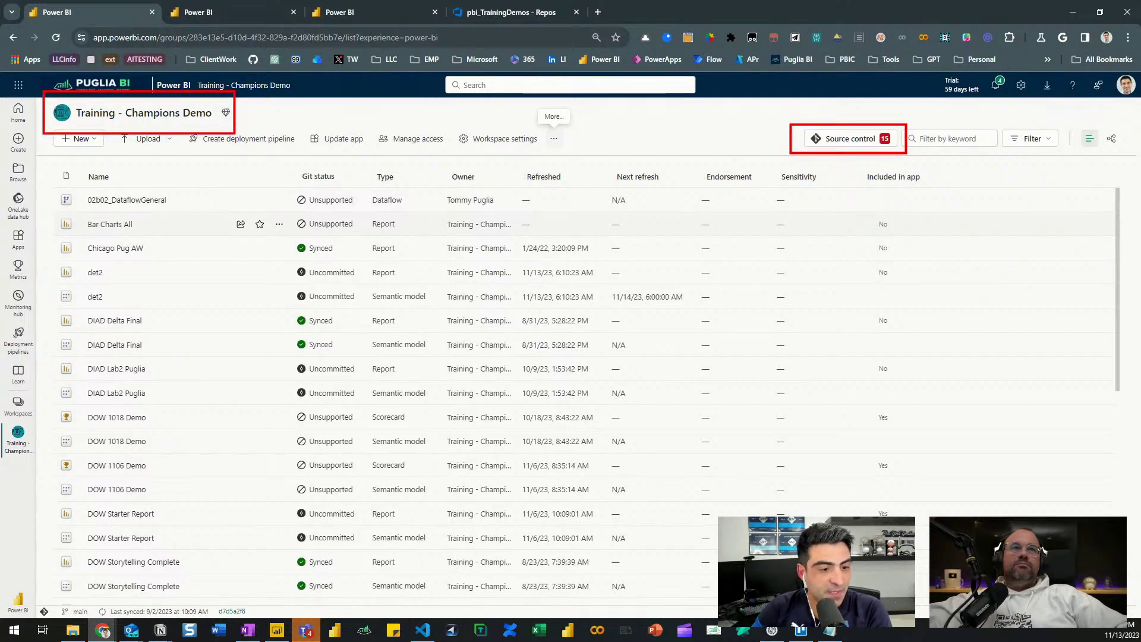
{"action": "left_click_drag", "start_coordinate": [38, 597], "coordinate": [264, 622]}
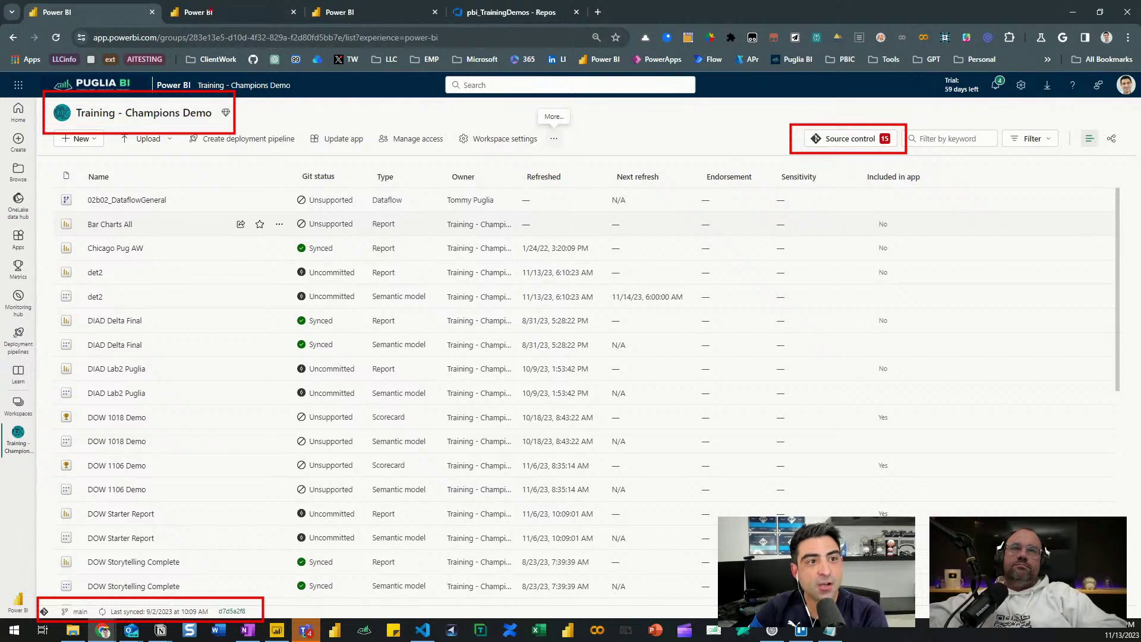
From the Power BI home page's Recent list, open the Training Resources workspace and highlight its title
{"action": "left_click", "coordinate": [211, 13]}
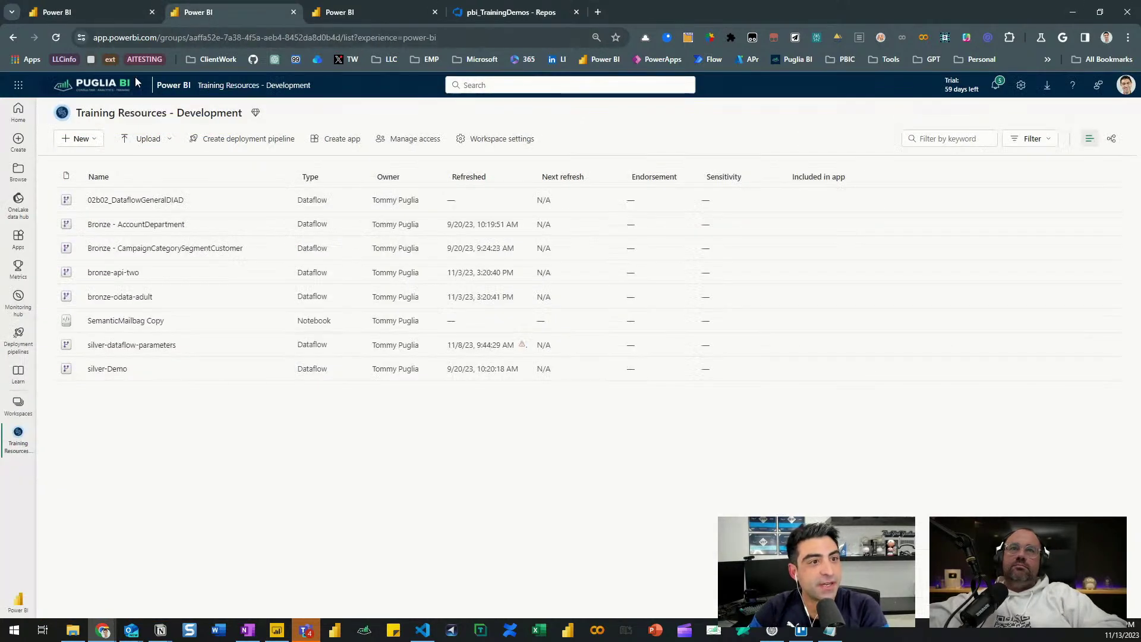
{"action": "left_click", "coordinate": [358, 15]}
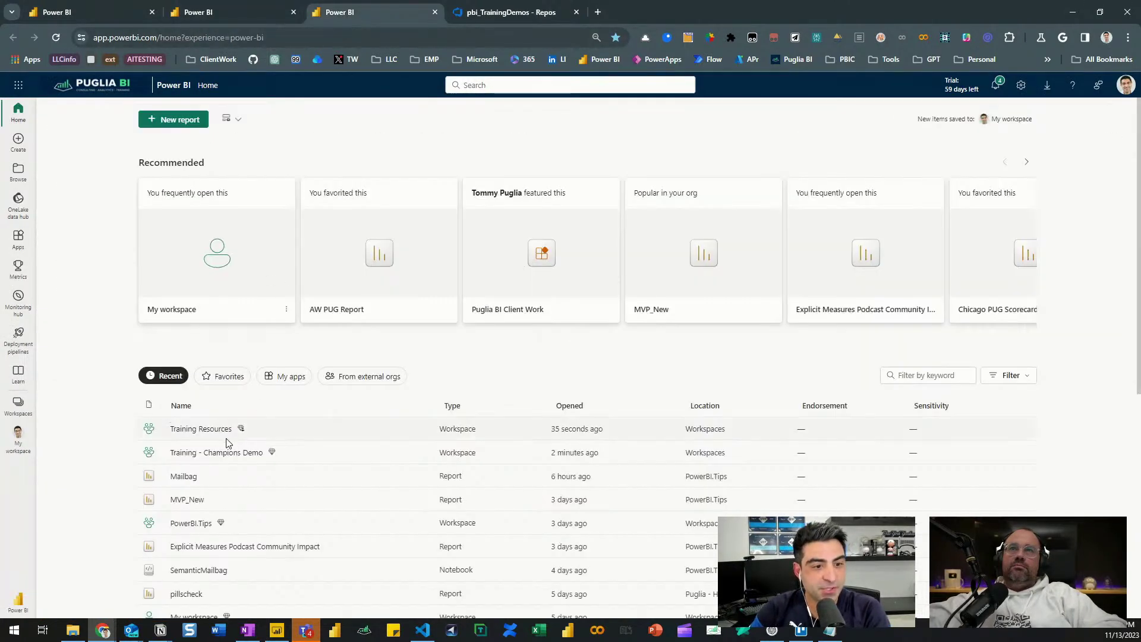
{"action": "left_click", "coordinate": [213, 430]}
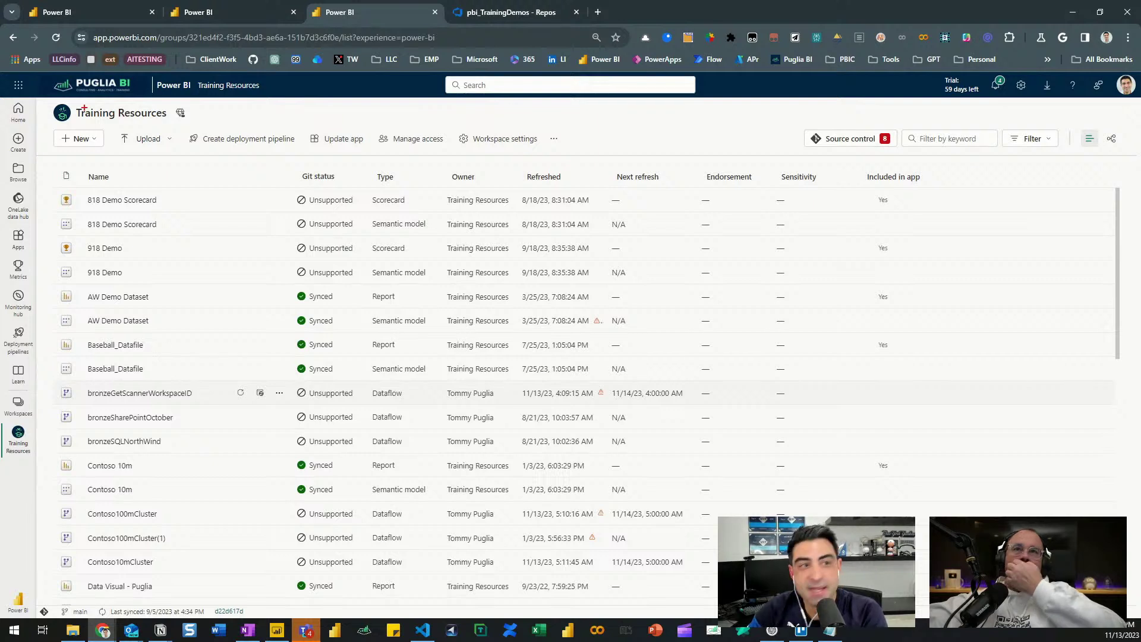
{"action": "left_click_drag", "start_coordinate": [47, 99], "coordinate": [212, 129]}
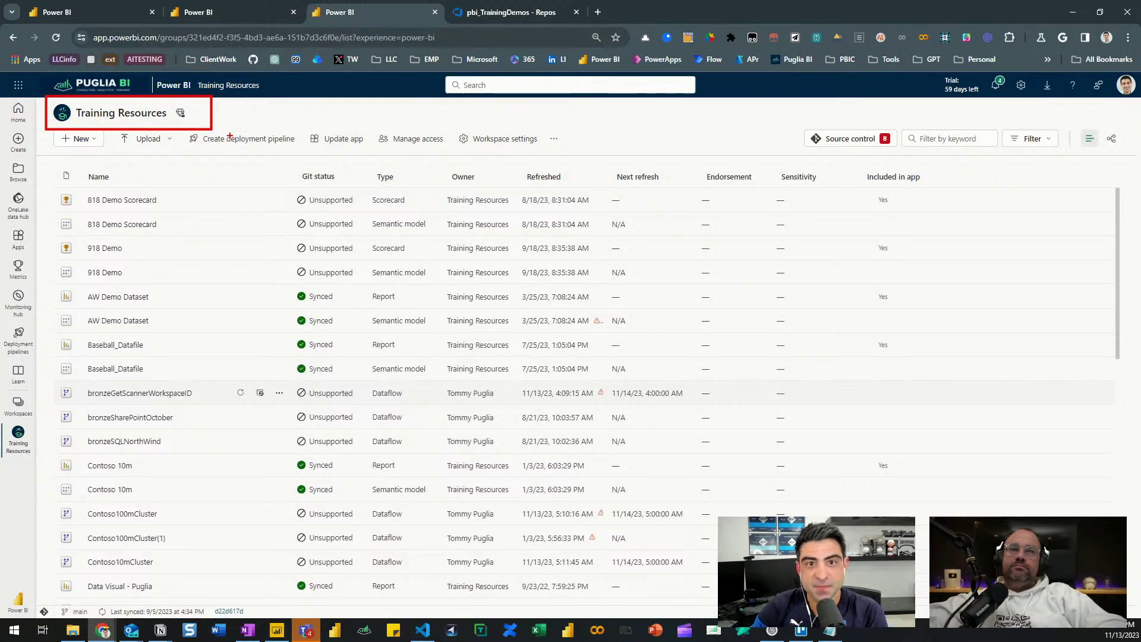
Show Training Resources' Git integration settings and highlight the connected project and repository names
{"action": "left_click", "coordinate": [468, 135]}
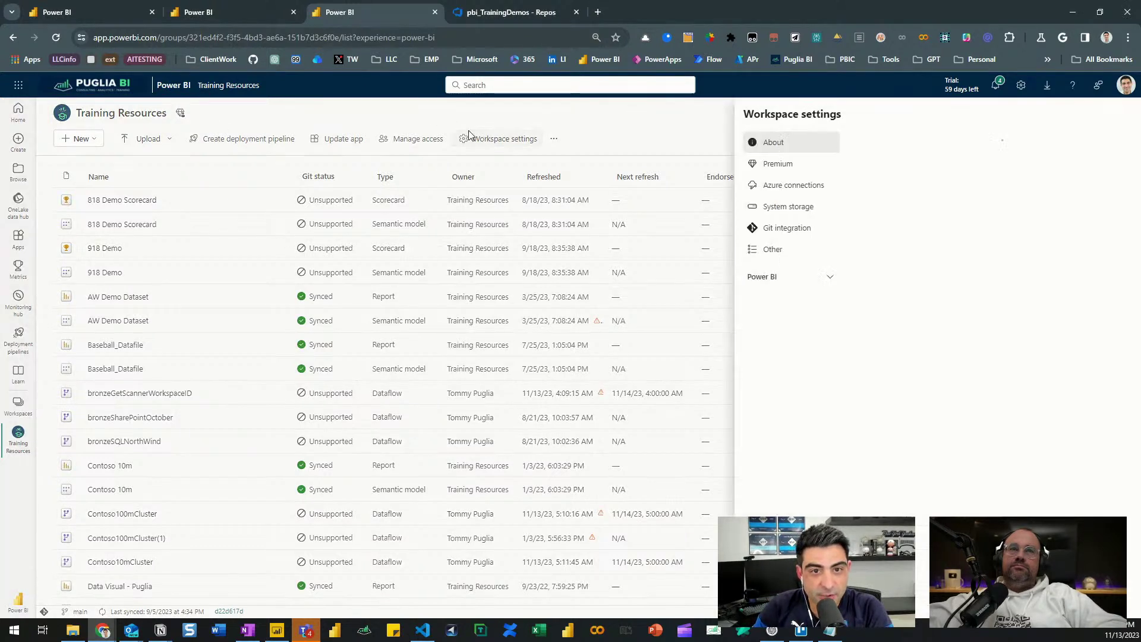
{"action": "left_click", "coordinate": [682, 277]}
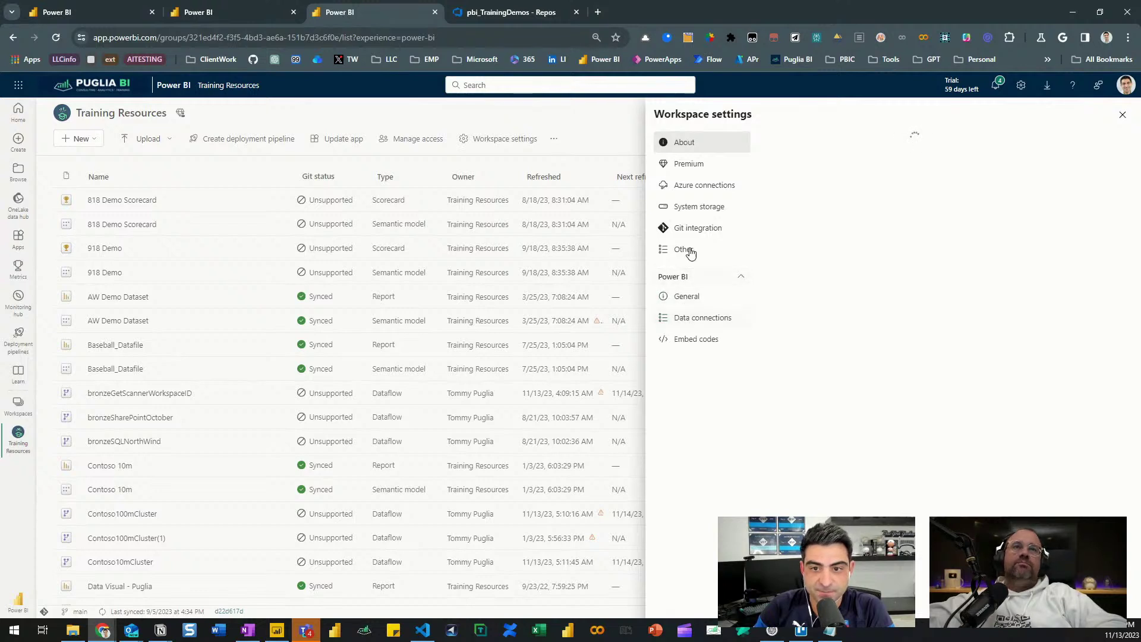
{"action": "left_click", "coordinate": [698, 228]}
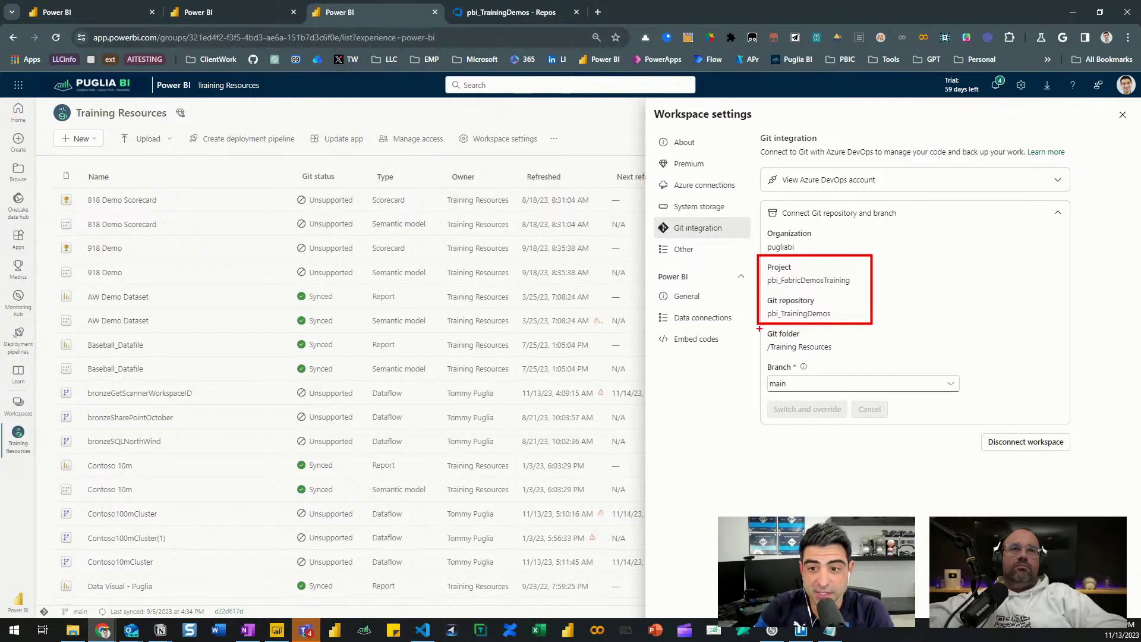
{"action": "left_click_drag", "start_coordinate": [755, 319], "coordinate": [885, 361]}
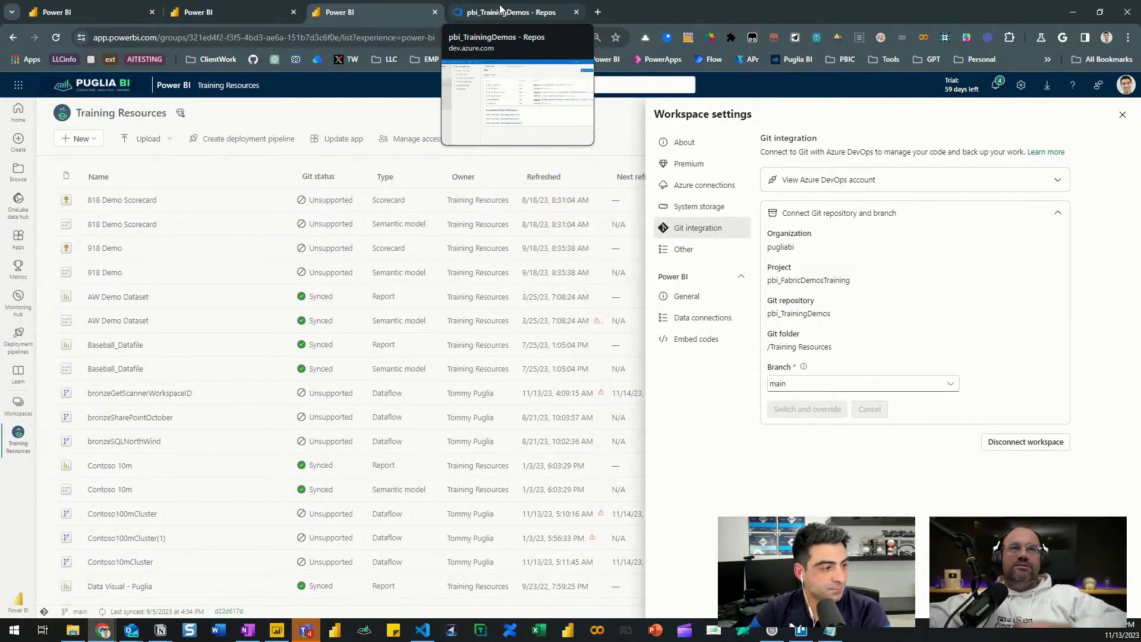
In the pbi_TrainingDemos repo, highlight the localmachine branch, five workspace folders and README workspace links, then clear marks
{"action": "left_click", "coordinate": [501, 11]}
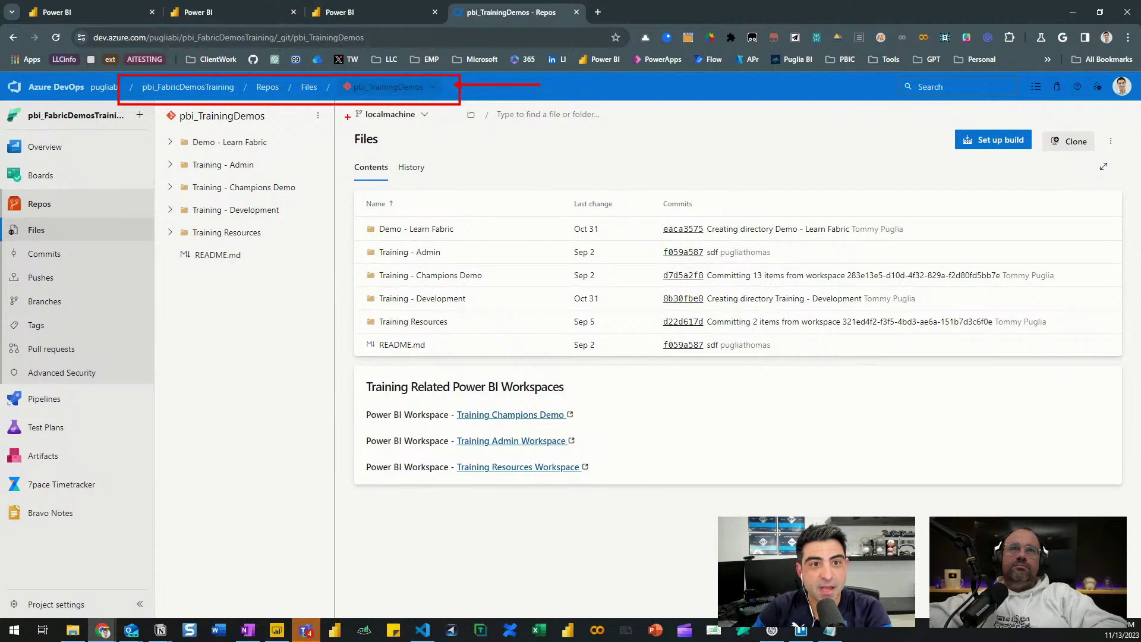
{"action": "left_click_drag", "start_coordinate": [348, 116], "coordinate": [274, 138]}
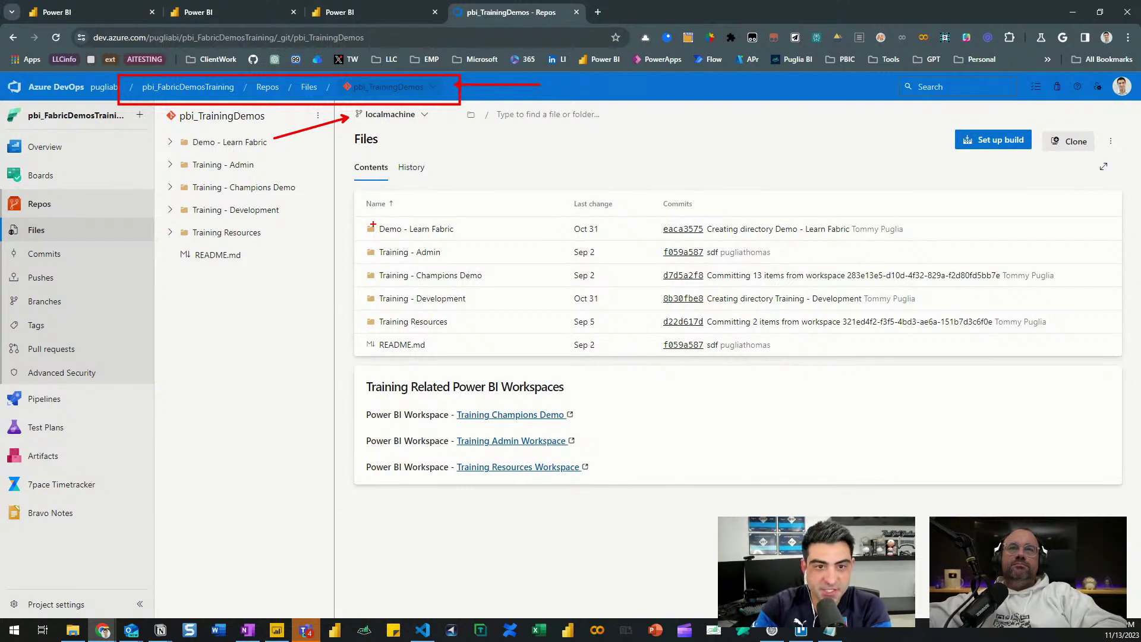
{"action": "left_click_drag", "start_coordinate": [361, 192], "coordinate": [540, 337]}
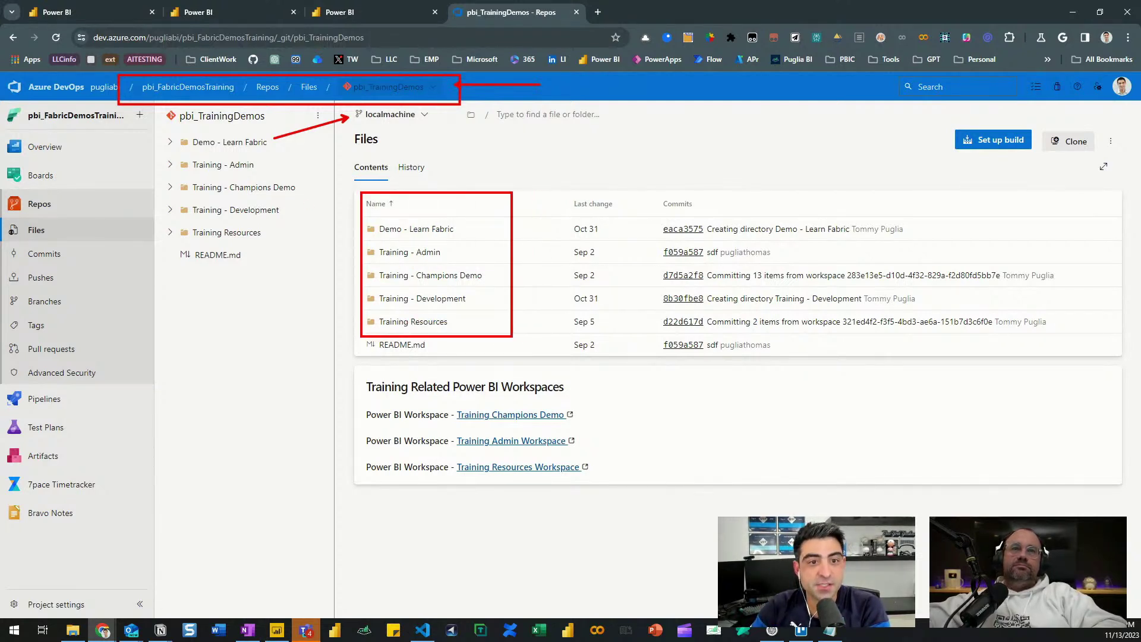
{"action": "left_click_drag", "start_coordinate": [541, 336], "coordinate": [485, 337]}
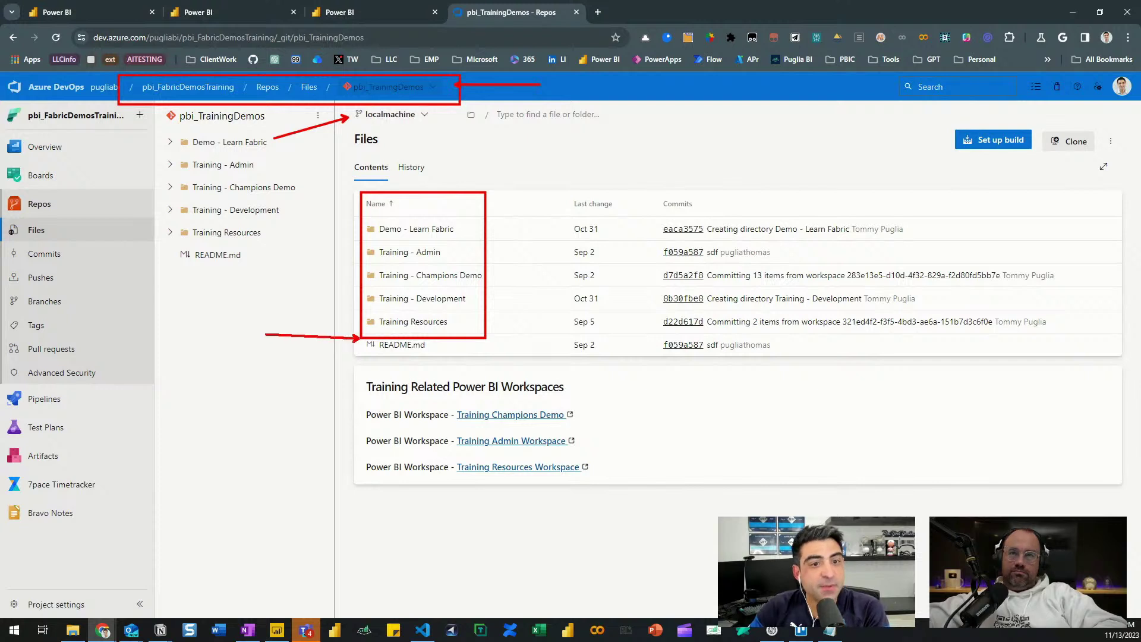
{"action": "left_click_drag", "start_coordinate": [358, 337], "coordinate": [262, 331]}
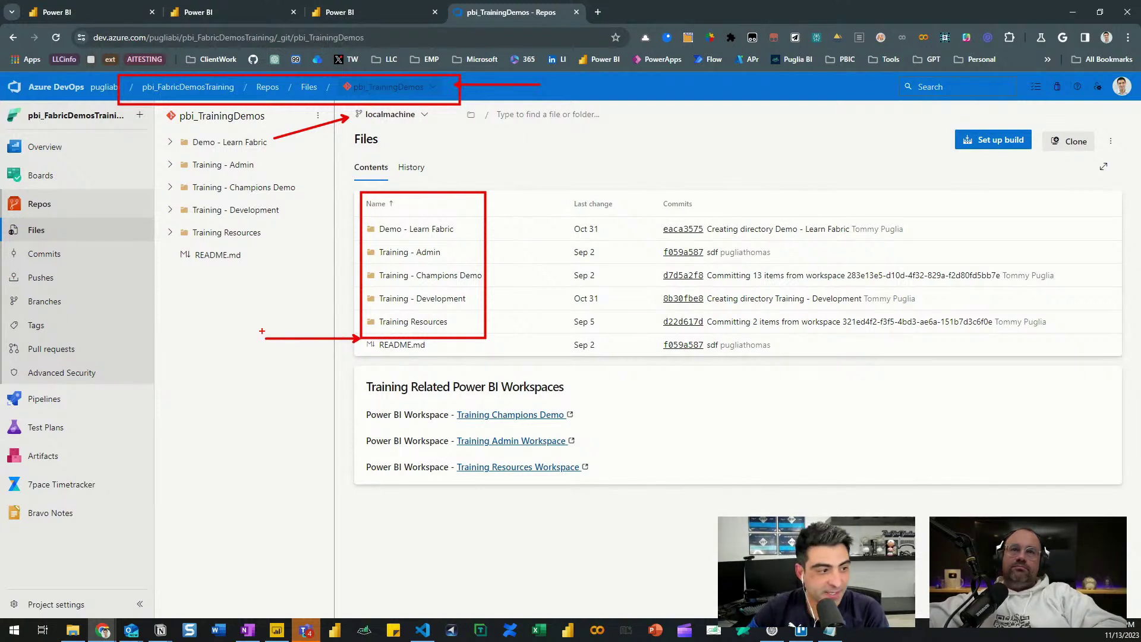
{"action": "left_click_drag", "start_coordinate": [348, 368], "coordinate": [617, 489]}
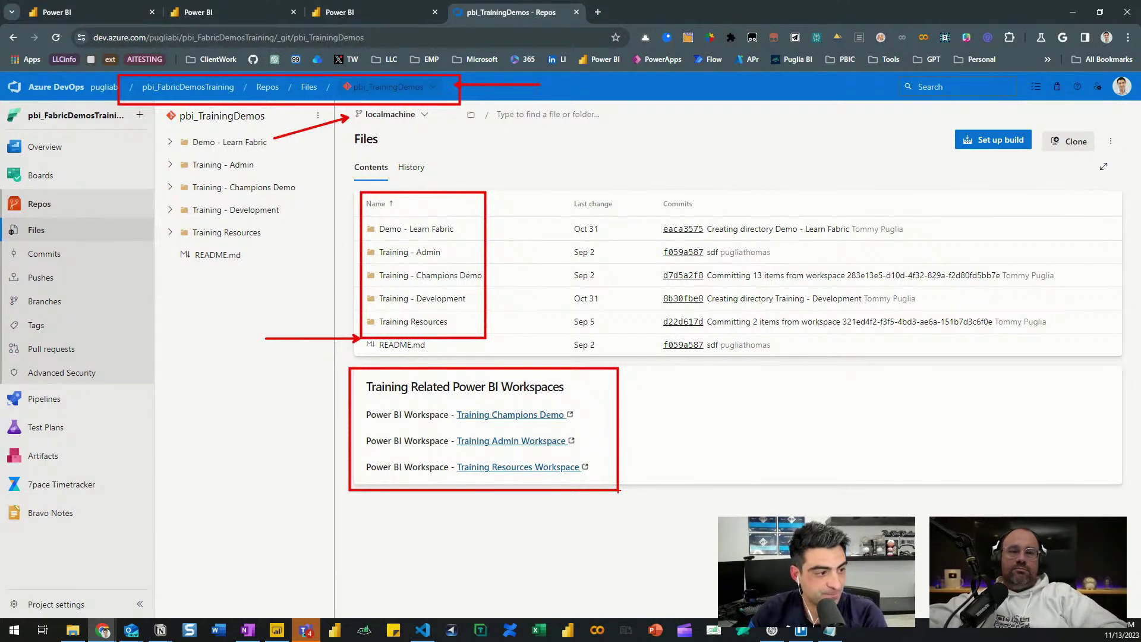
{"action": "key", "text": "Escape"}
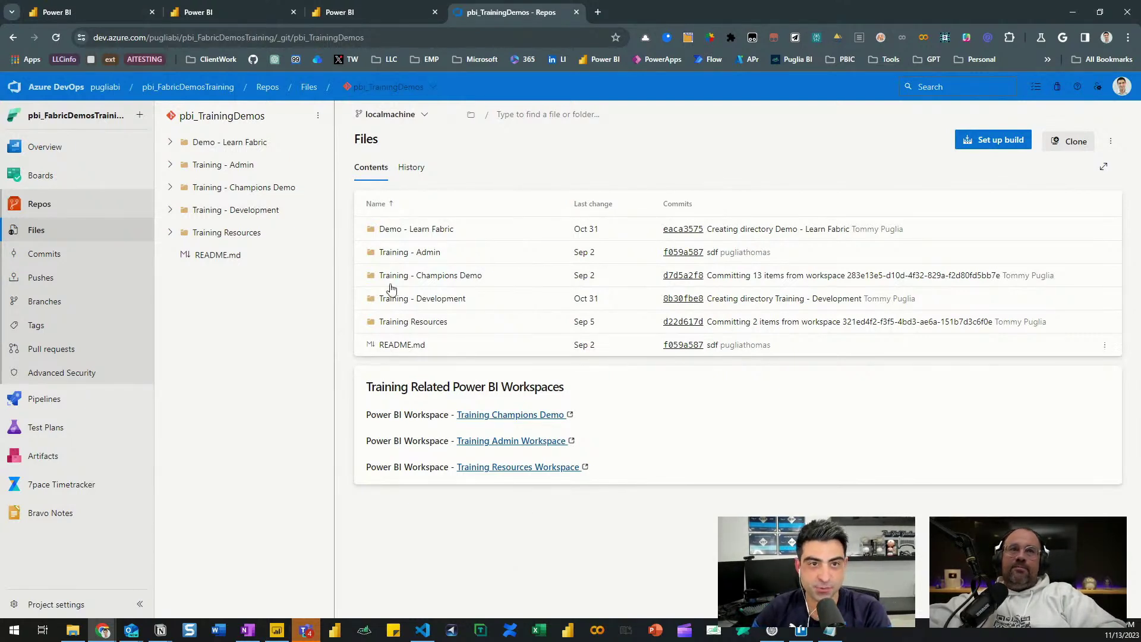
Copy the Training Resources - Development workspace's web address for later use
{"action": "left_click", "coordinate": [366, 12]}
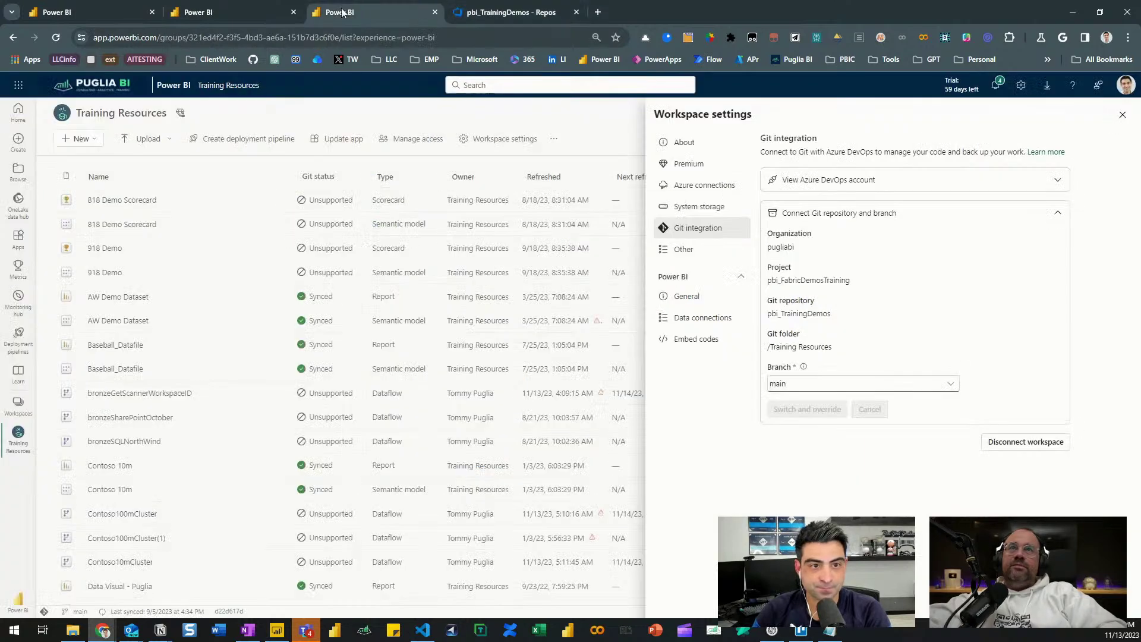
{"action": "left_click", "coordinate": [220, 10]}
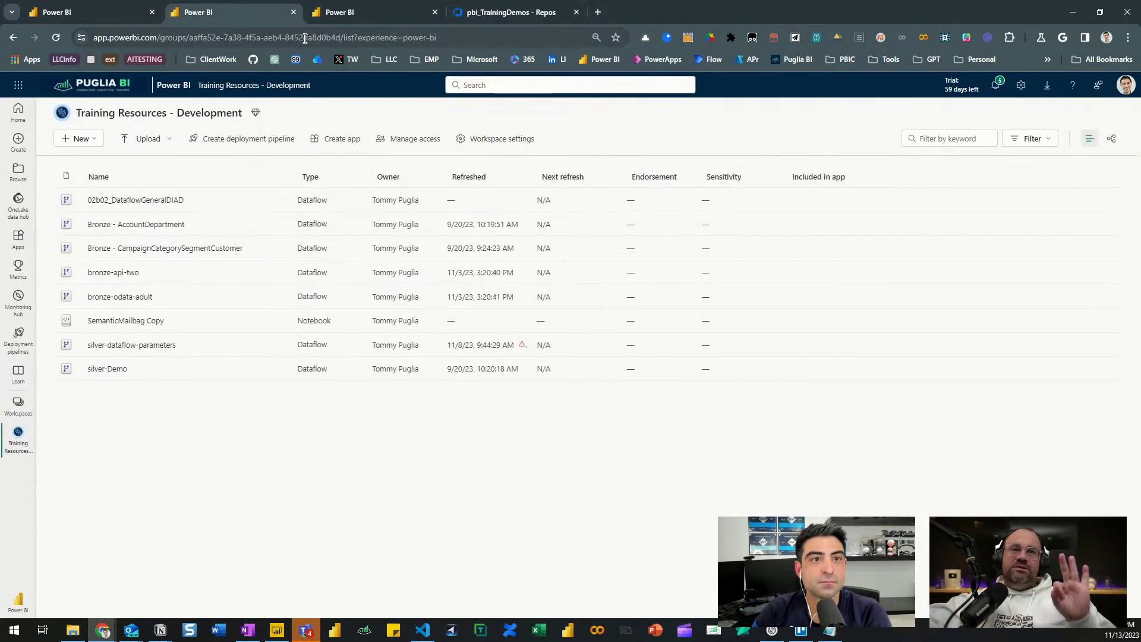
{"action": "left_click", "coordinate": [489, 36]}
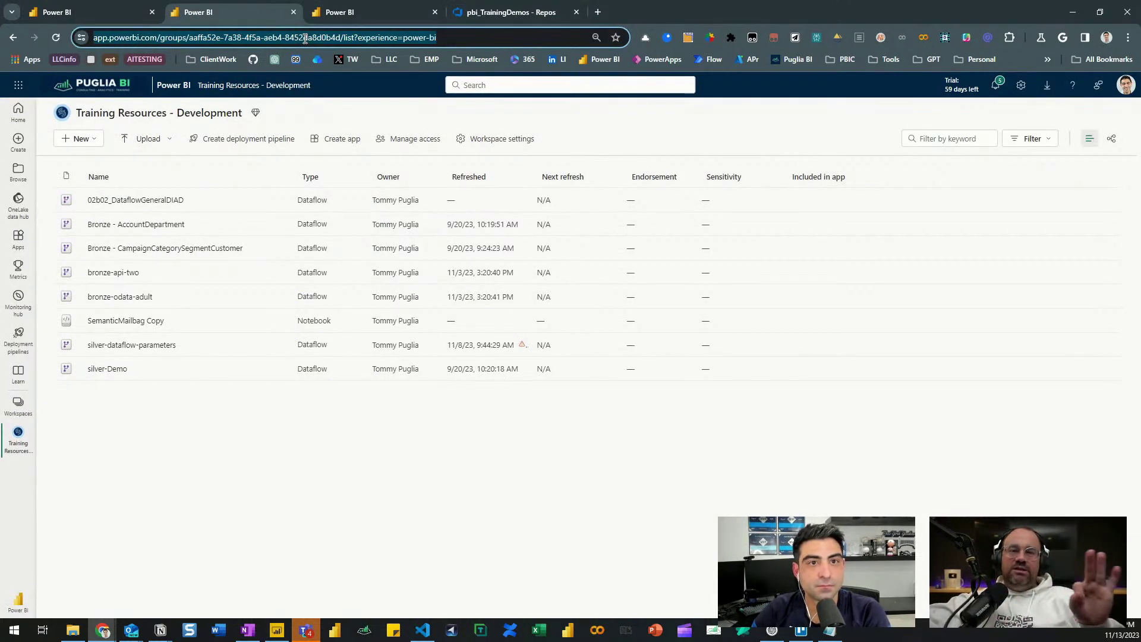
{"action": "left_click", "coordinate": [499, 12]}
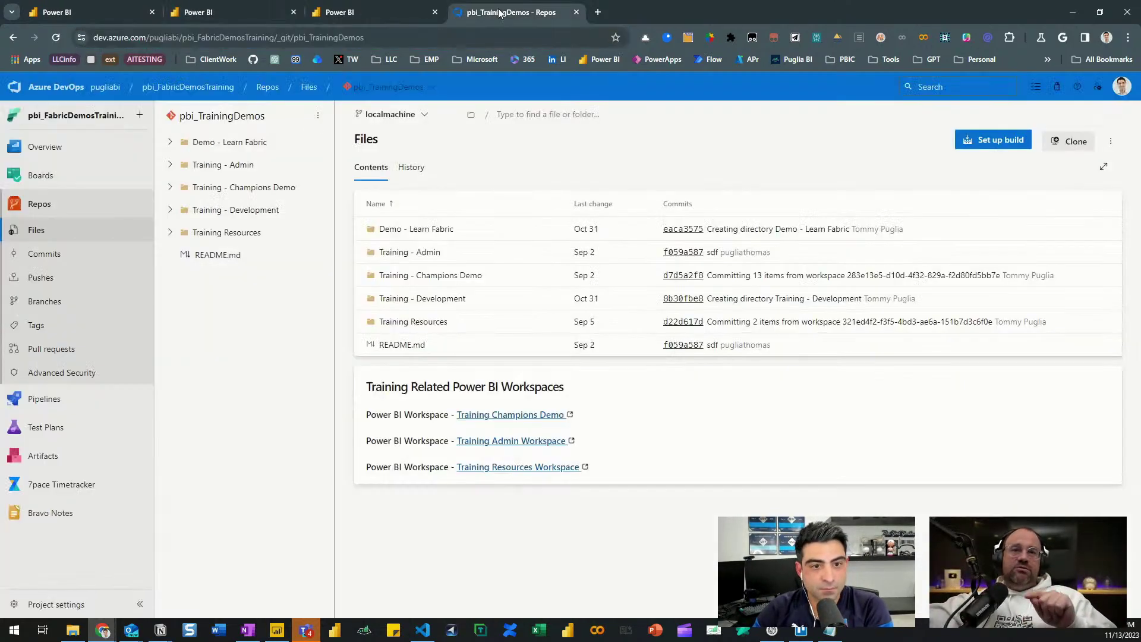
{"action": "left_click", "coordinate": [217, 12]}
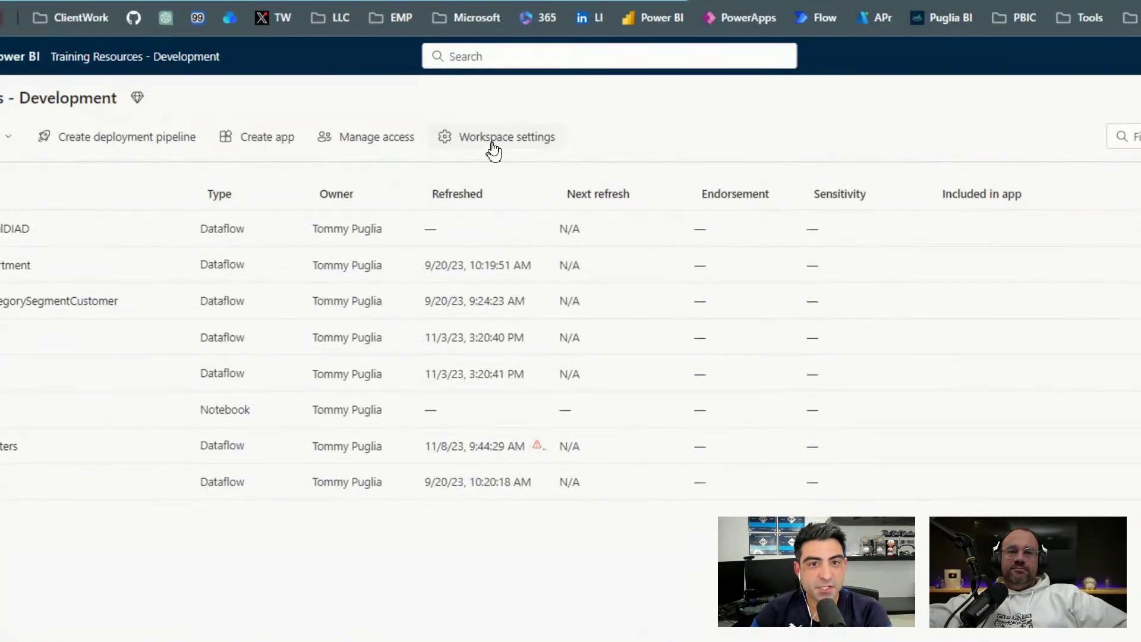
In Git integration, choose pugliabi, project pbi_FabricDemosTraining, repo pbi_TrainingDemos and branch localmachine
{"action": "left_click", "coordinate": [493, 143]}
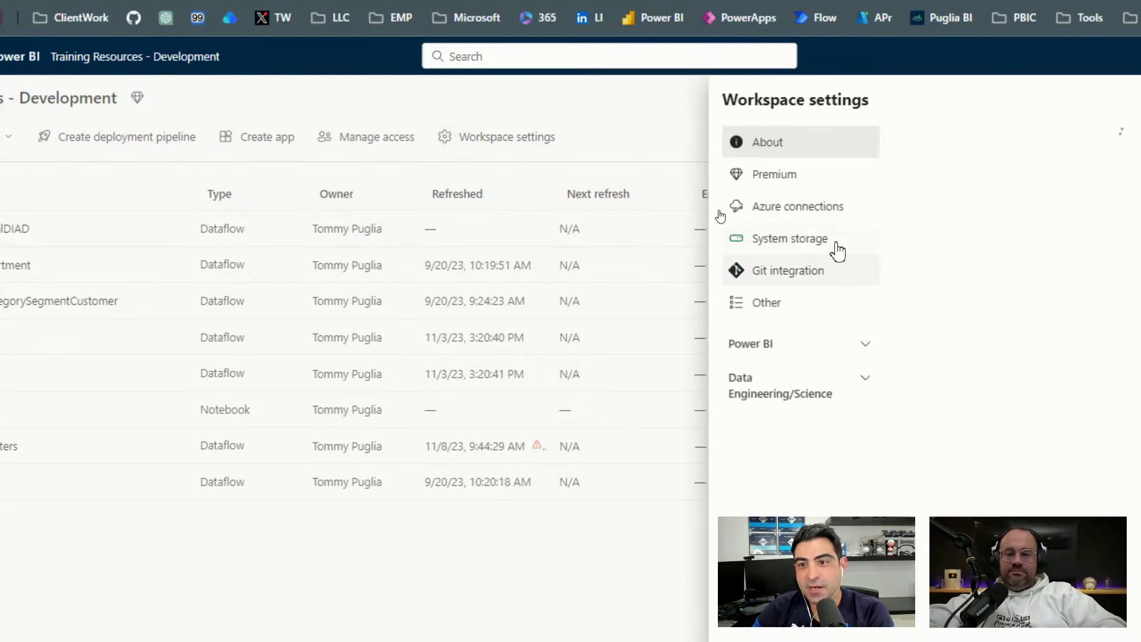
{"action": "left_click", "coordinate": [807, 275]}
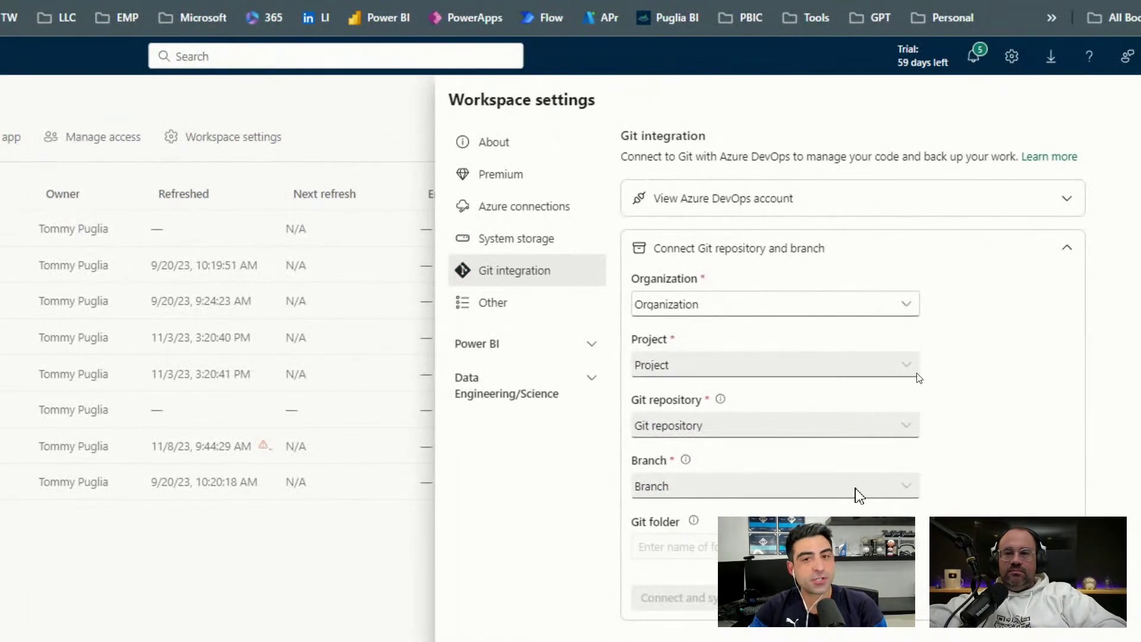
{"action": "left_click", "coordinate": [686, 307]}
{"action": "left_click", "coordinate": [673, 335]}
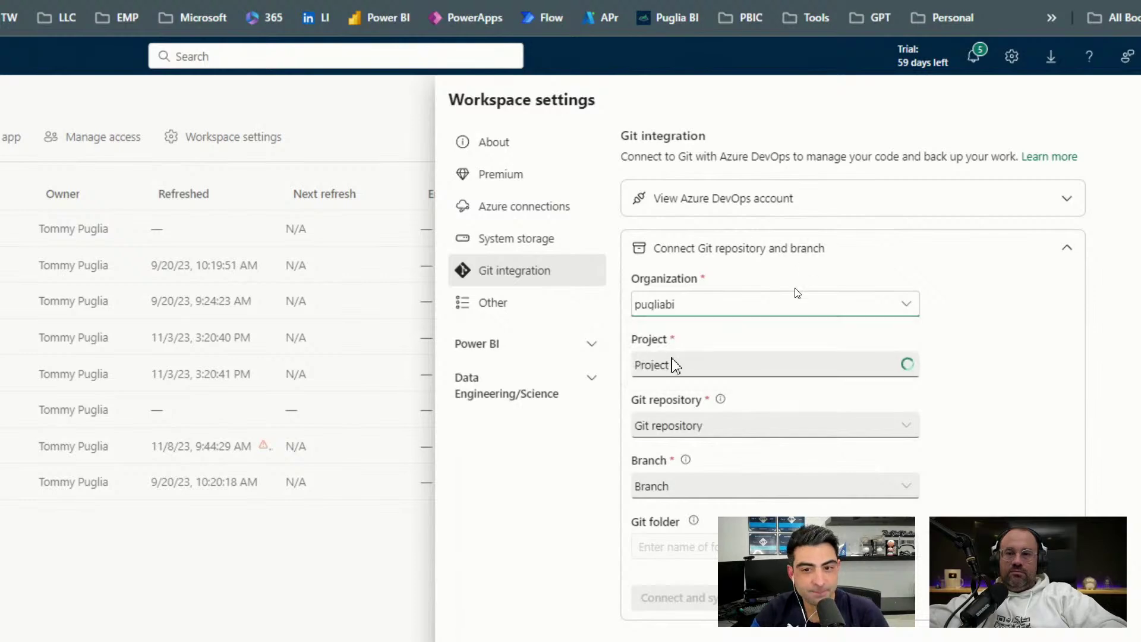
{"action": "left_click", "coordinate": [678, 366]}
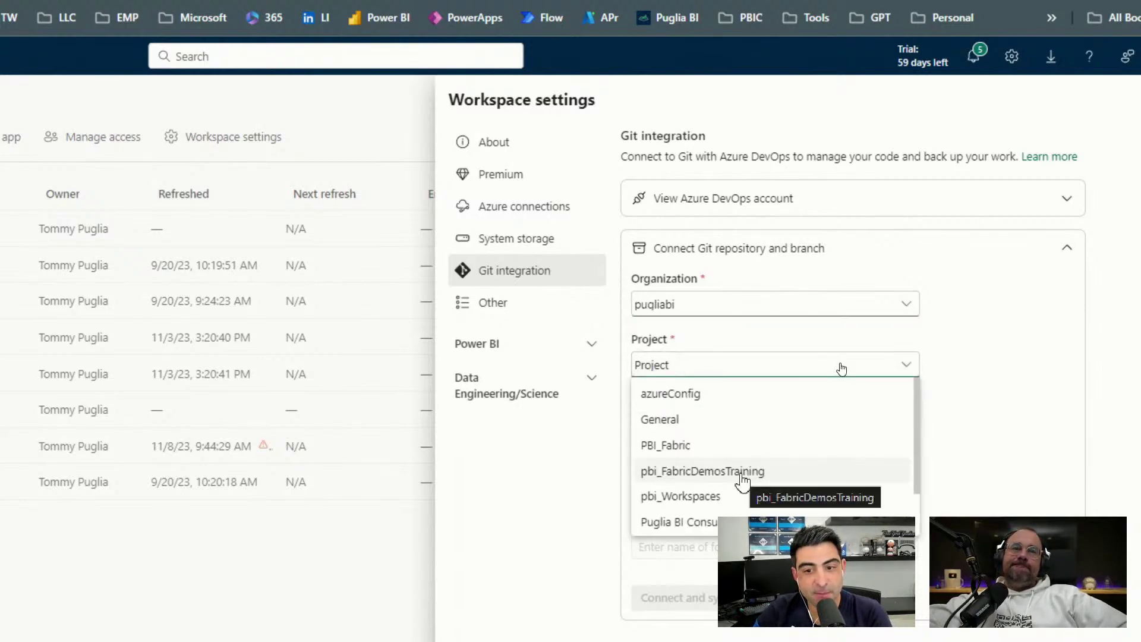
{"action": "left_click", "coordinate": [742, 472]}
{"action": "left_click", "coordinate": [705, 425]}
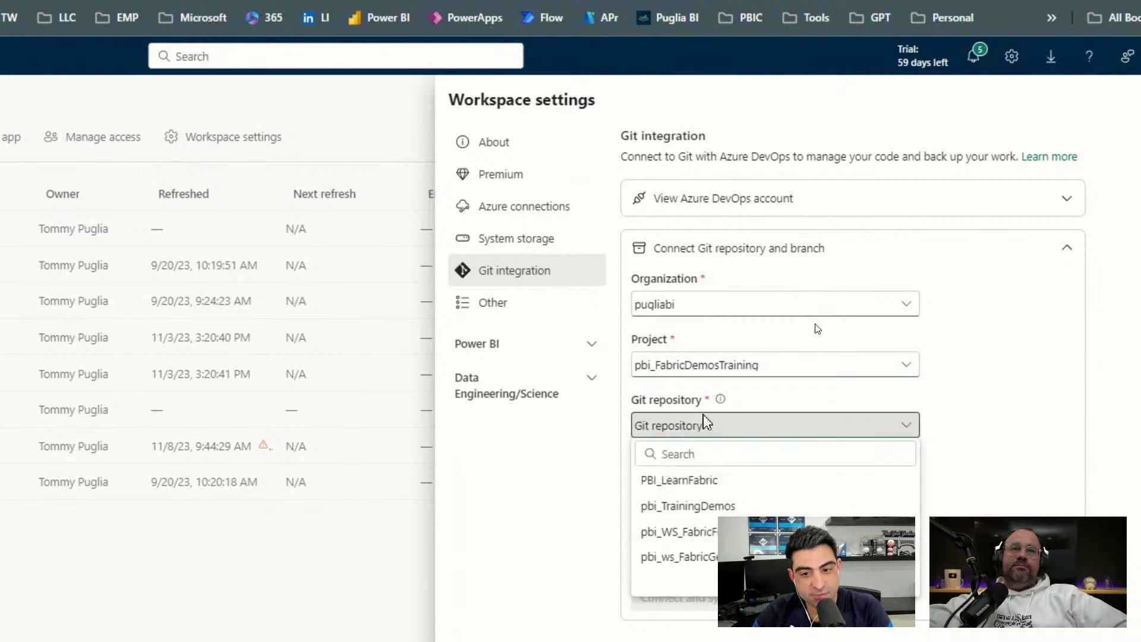
{"action": "left_click", "coordinate": [713, 506]}
{"action": "left_click", "coordinate": [674, 383]}
{"action": "left_click", "coordinate": [663, 451]}
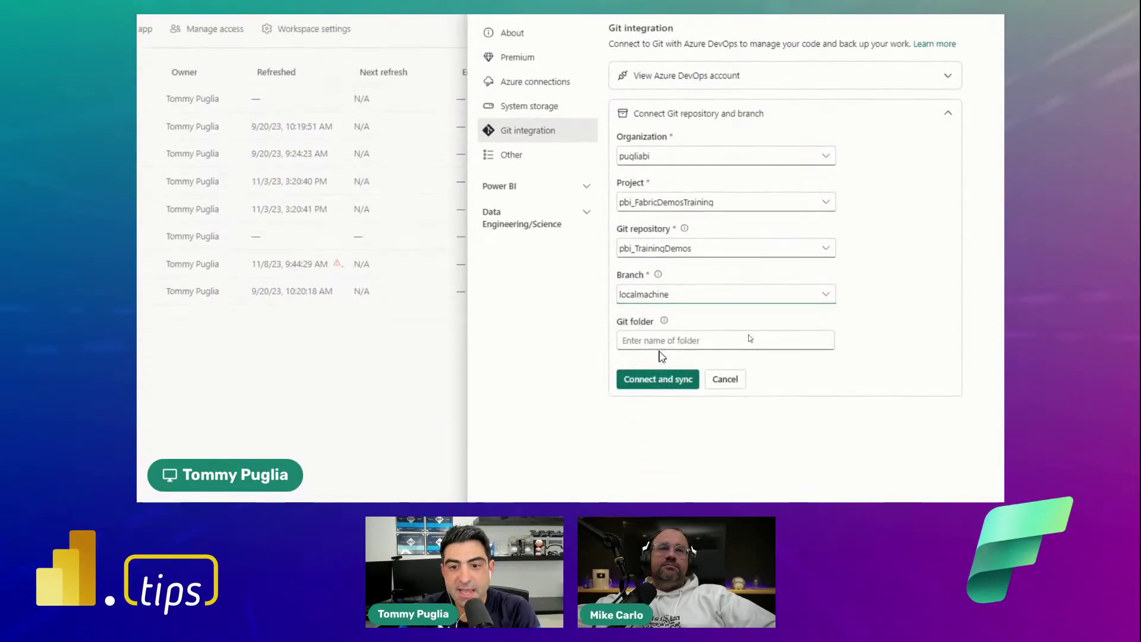
Enter Git folder 'Training Resources - Development', correcting a mispasted link, and connect and sync
{"action": "left_click", "coordinate": [659, 340]}
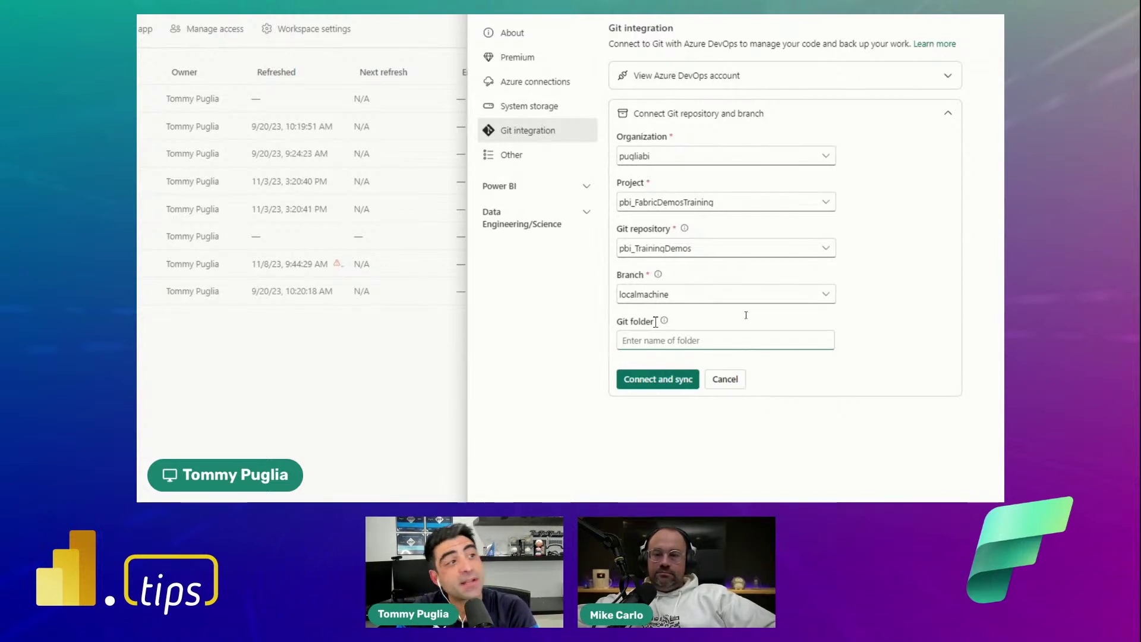
{"action": "key", "text": "ctrl+v"}
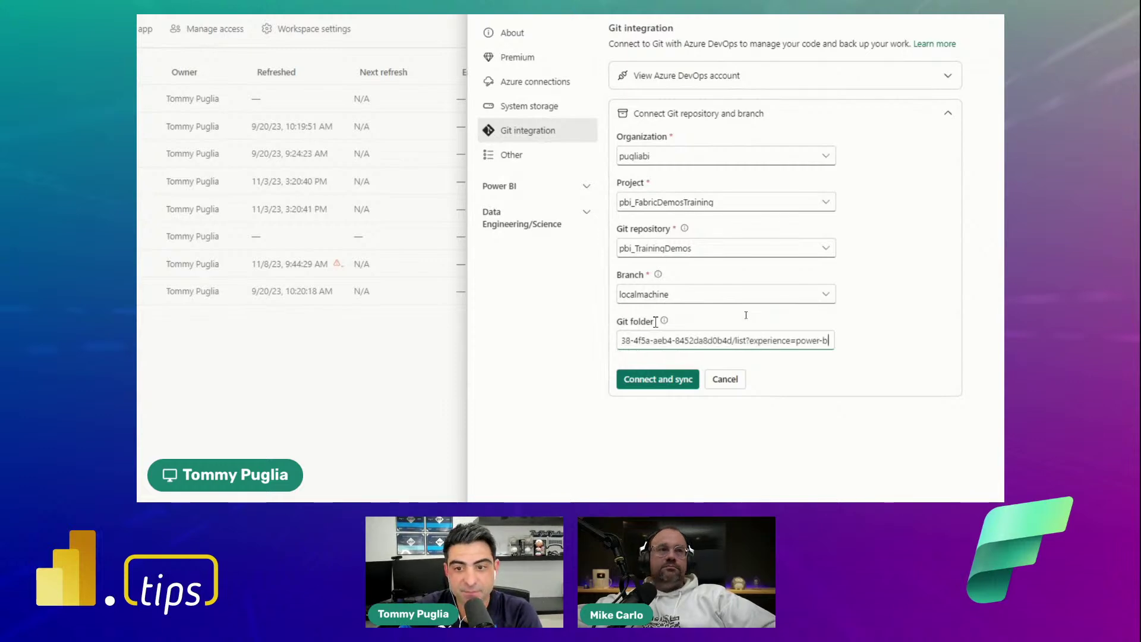
{"action": "key", "text": "ctrl+a"}
{"action": "key", "text": "BackSpace"}
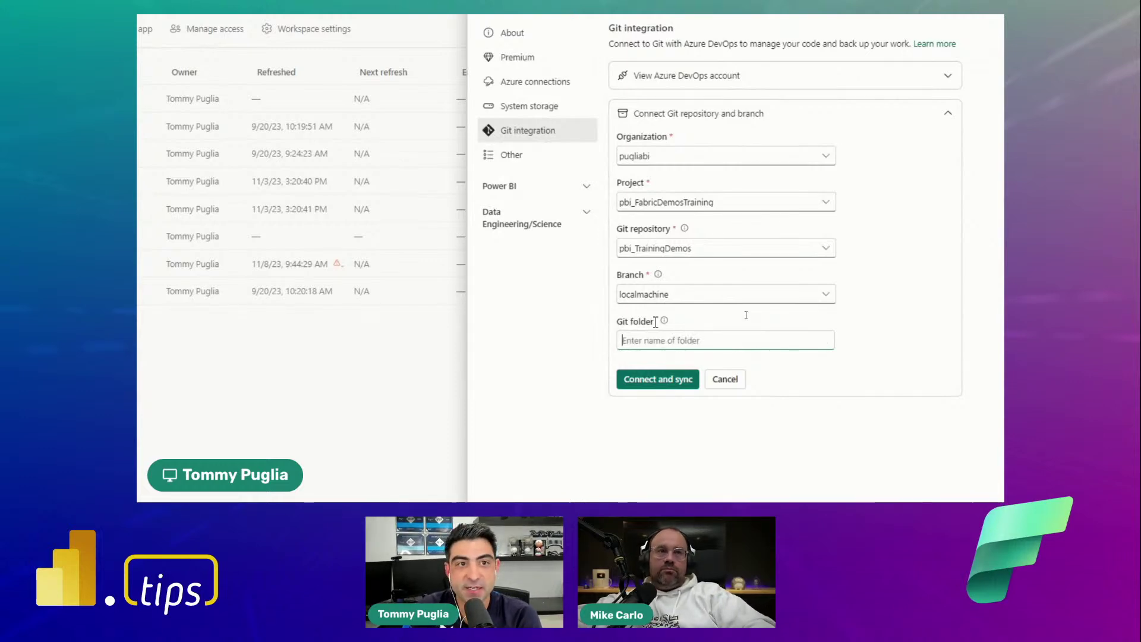
{"action": "type", "text": "Traain"}
{"action": "key", "text": "BackSpace"}
{"action": "key", "text": "BackSpace"}
{"action": "type", "text": "ining  Res"}
{"action": "key", "text": "BackSpace"}
{"action": "key", "text": "BackSpace"}
{"action": "key", "text": "BackSpace"}
{"action": "type", "text": "Resources - Development"}
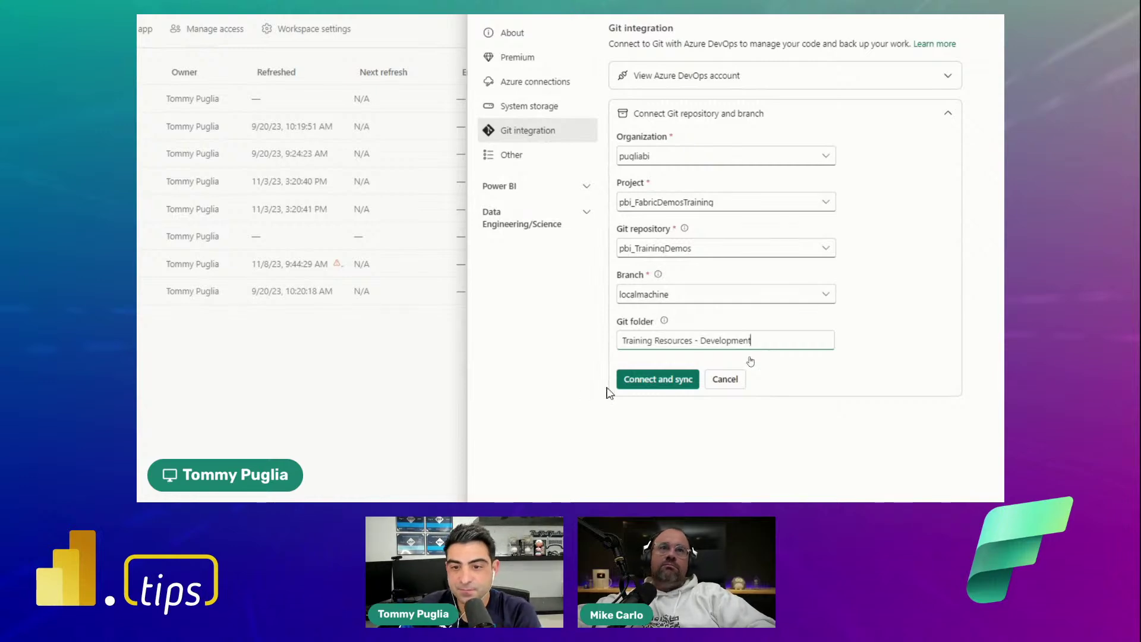
{"action": "left_click", "coordinate": [675, 383]}
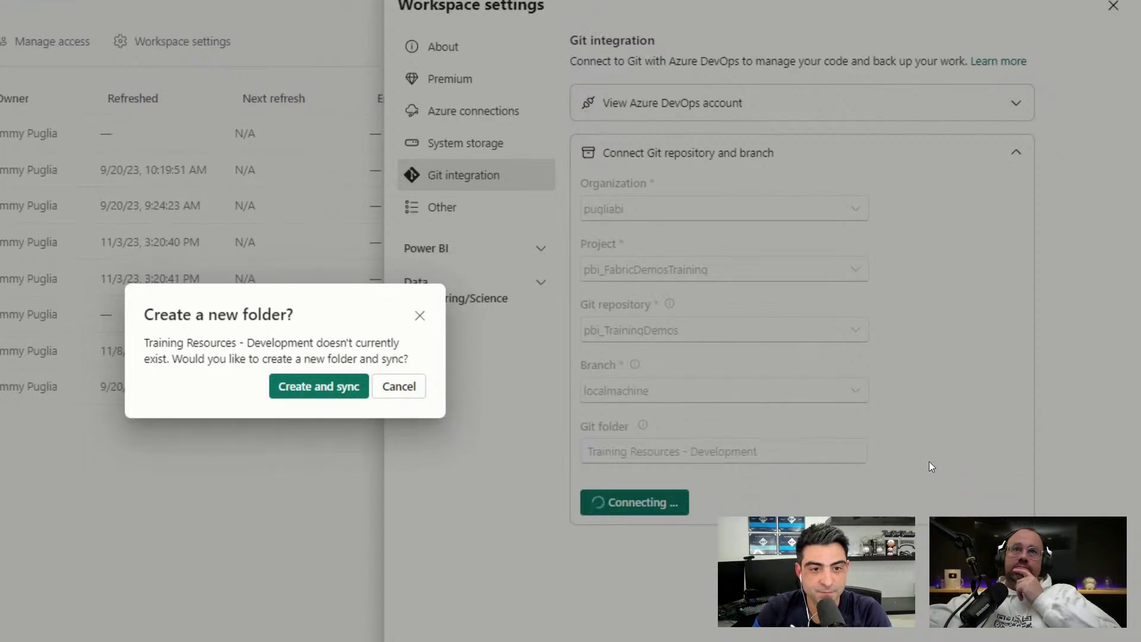
Confirm creating the new Training Resources - Development folder and syncing the workspace
{"action": "left_click", "coordinate": [321, 428]}
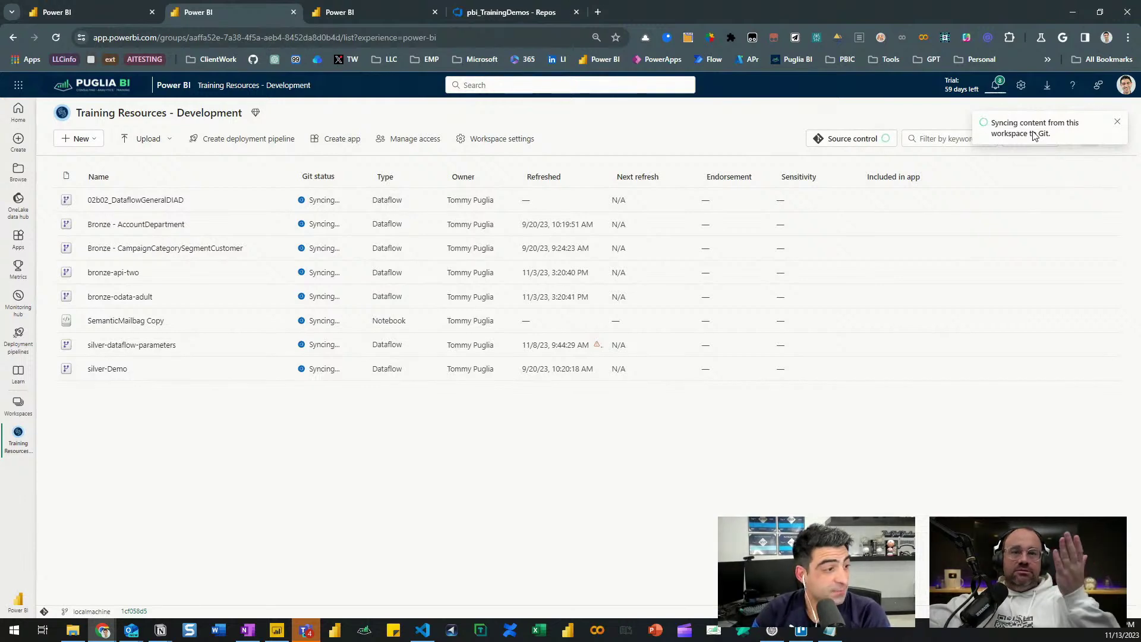
Reload the repo files, highlight the new Training Resources - Development folder and open it
{"action": "left_click", "coordinate": [511, 12]}
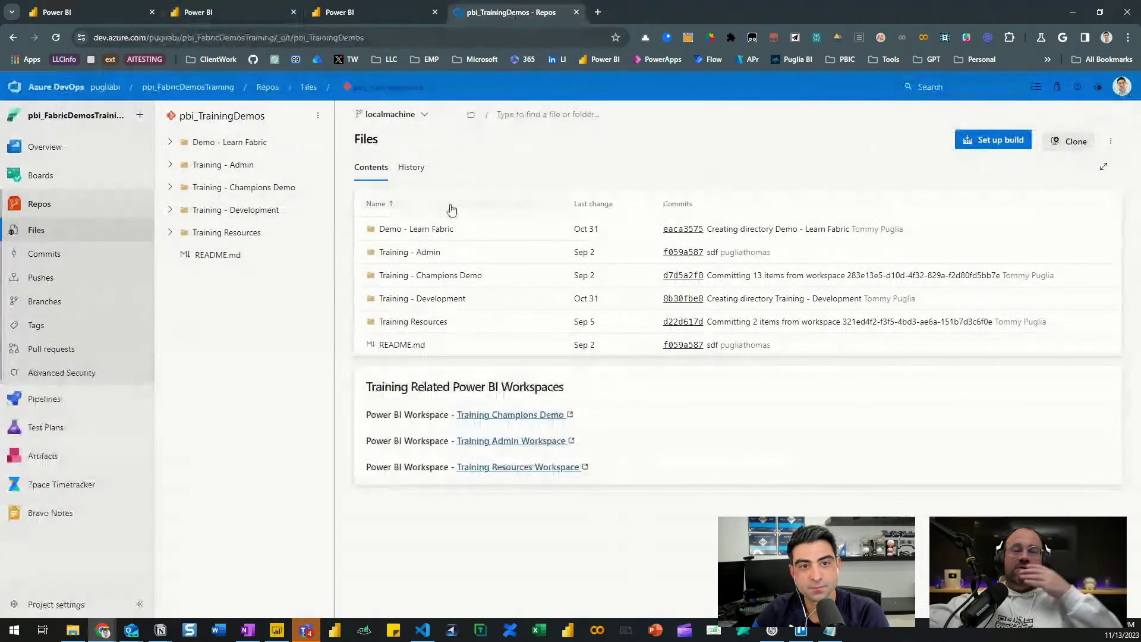
{"action": "key", "text": "F5"}
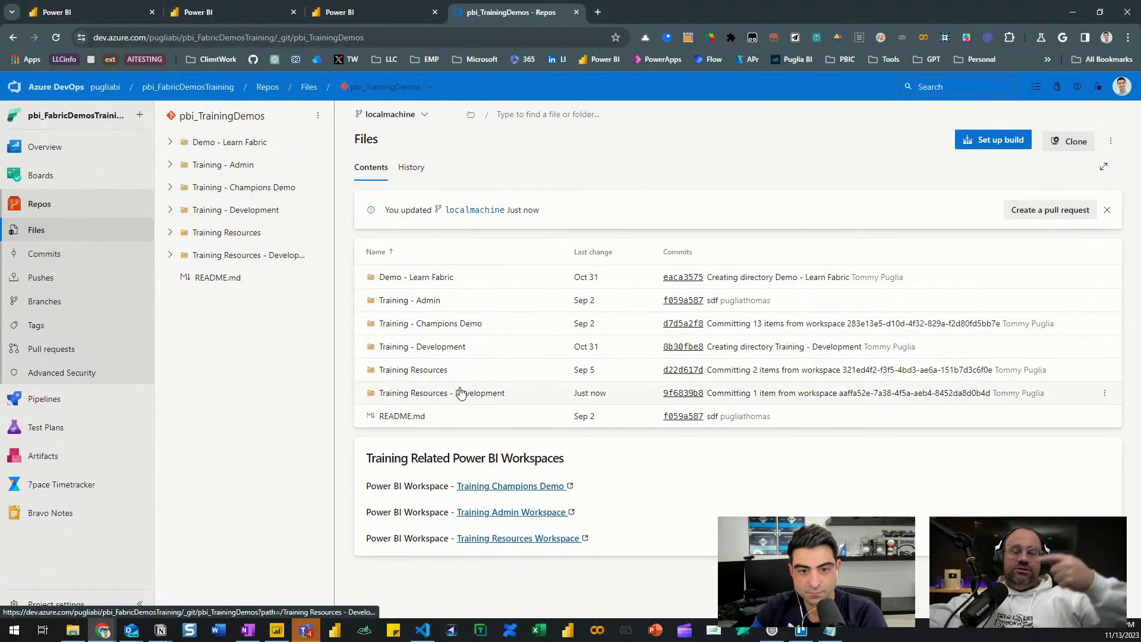
{"action": "mouse_move", "coordinate": [353, 381]}
{"action": "left_mouse_down"}
{"action": "mouse_move", "coordinate": [416, 396]}
{"action": "mouse_move", "coordinate": [1080, 409]}
{"action": "left_mouse_up"}
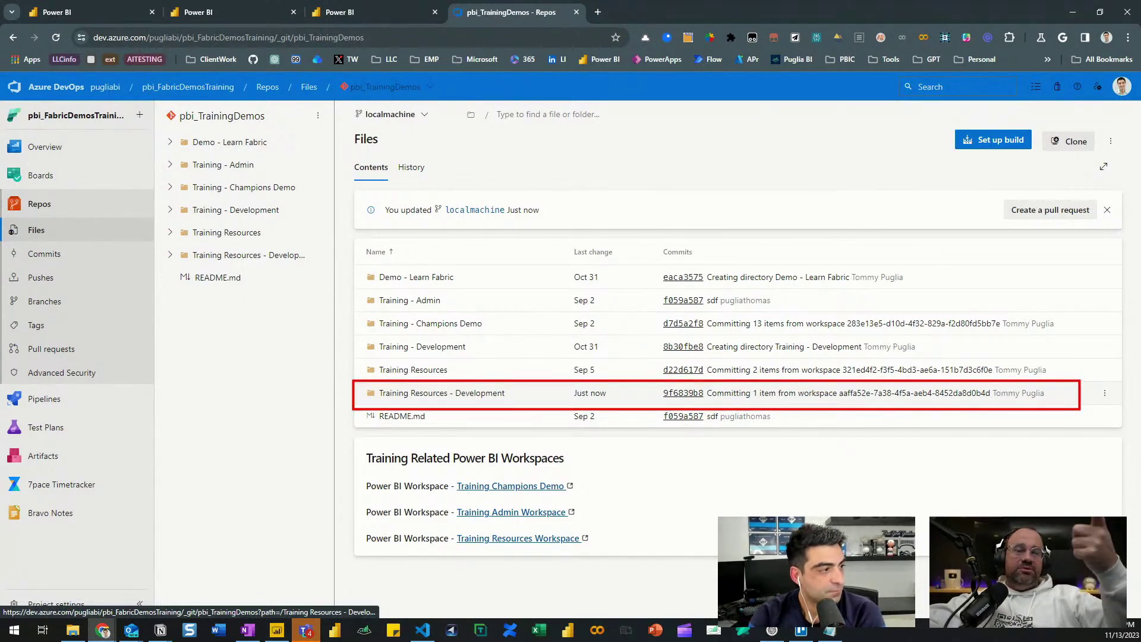
{"action": "left_click", "coordinate": [486, 392]}
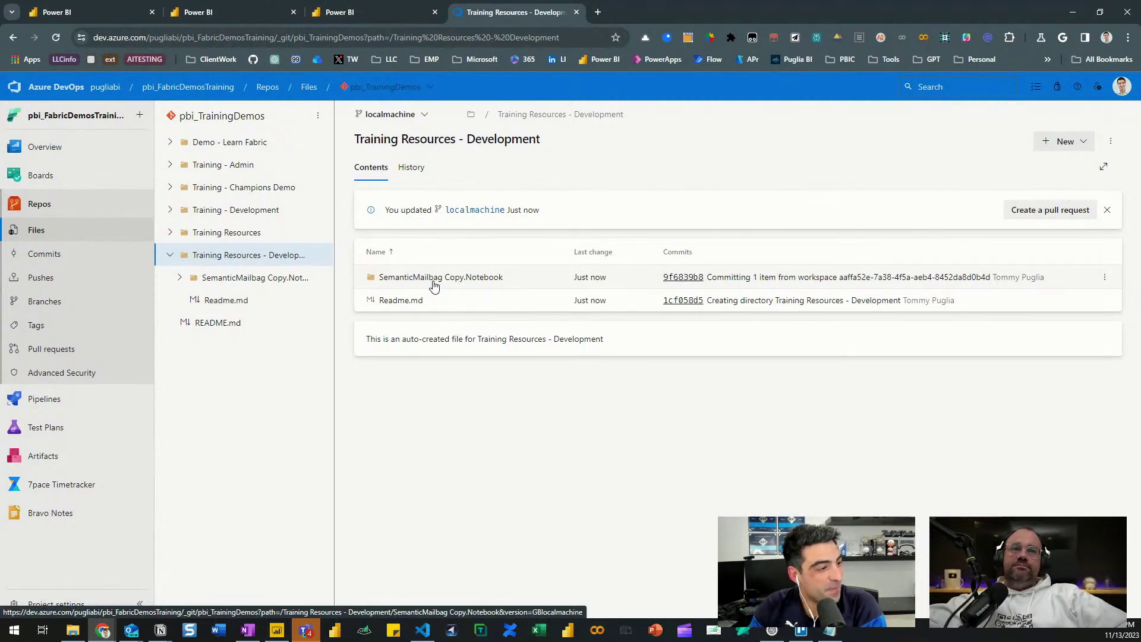
Edit the root README.md to add a Training Resources - Development link with the pasted workspace URL, then start committing
{"action": "left_click", "coordinate": [250, 324]}
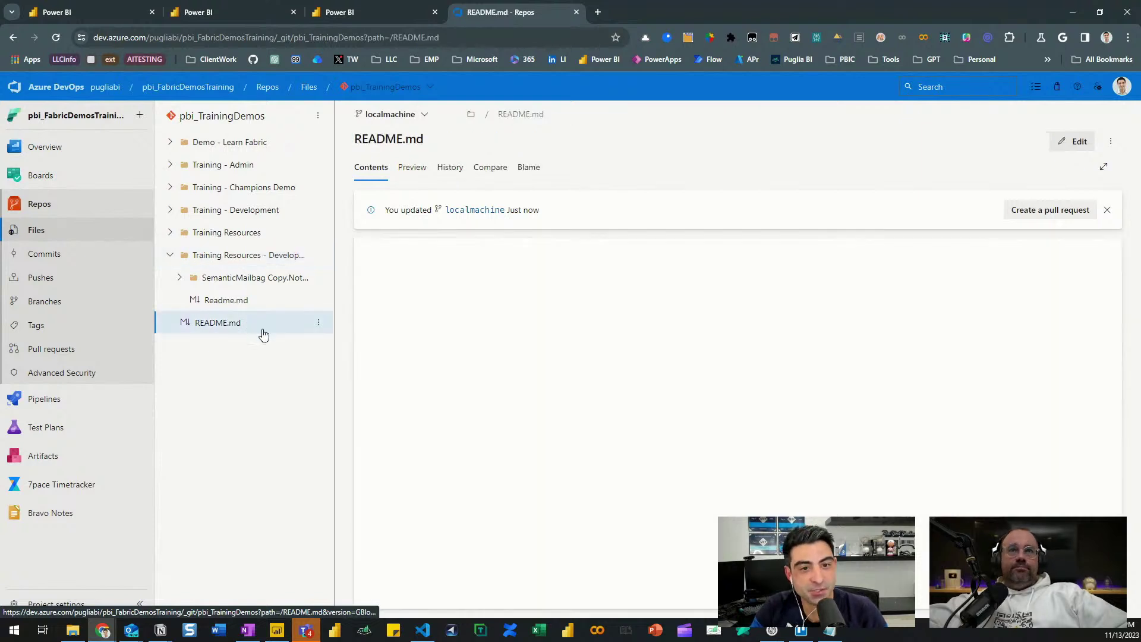
{"action": "left_click", "coordinate": [1012, 312]}
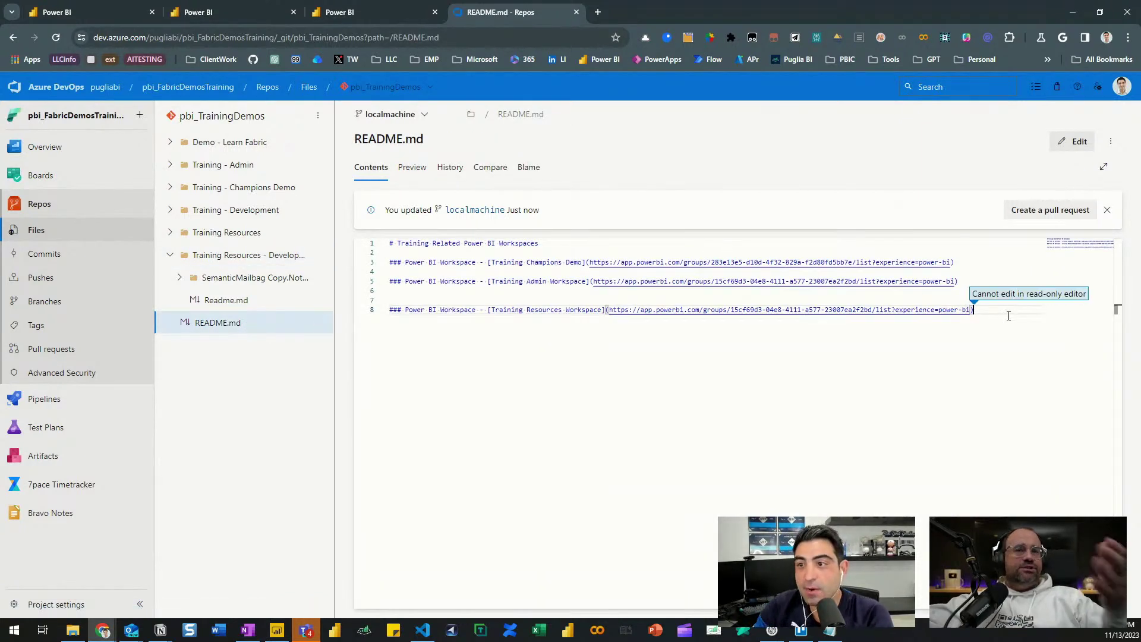
{"action": "left_click", "coordinate": [1073, 141]}
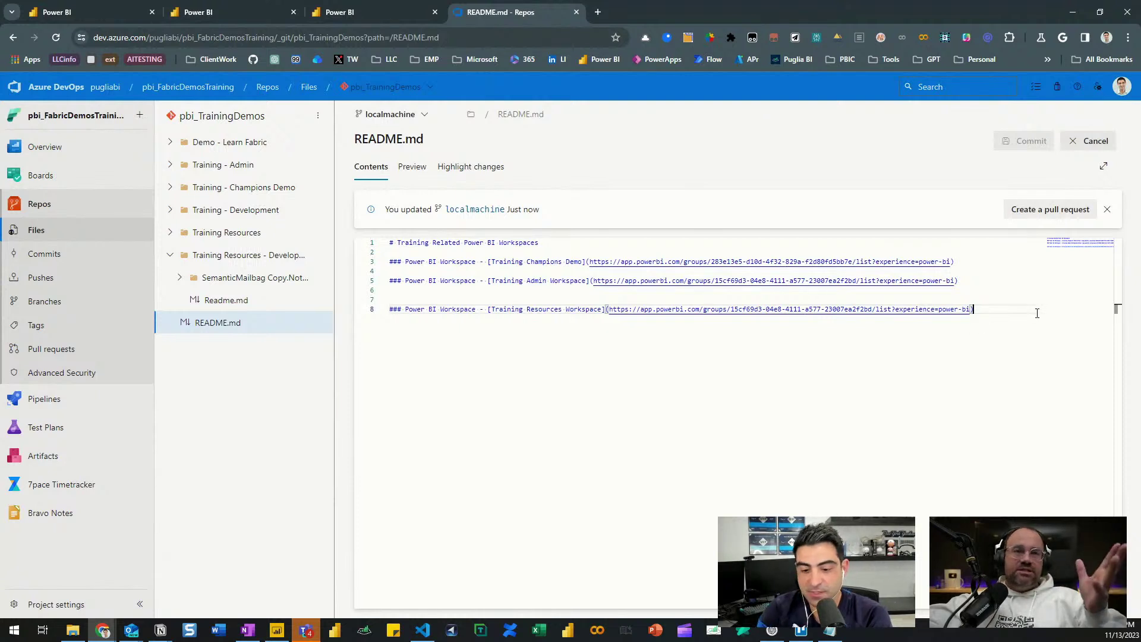
{"action": "key", "text": "Return"}
{"action": "key", "text": "Return"}
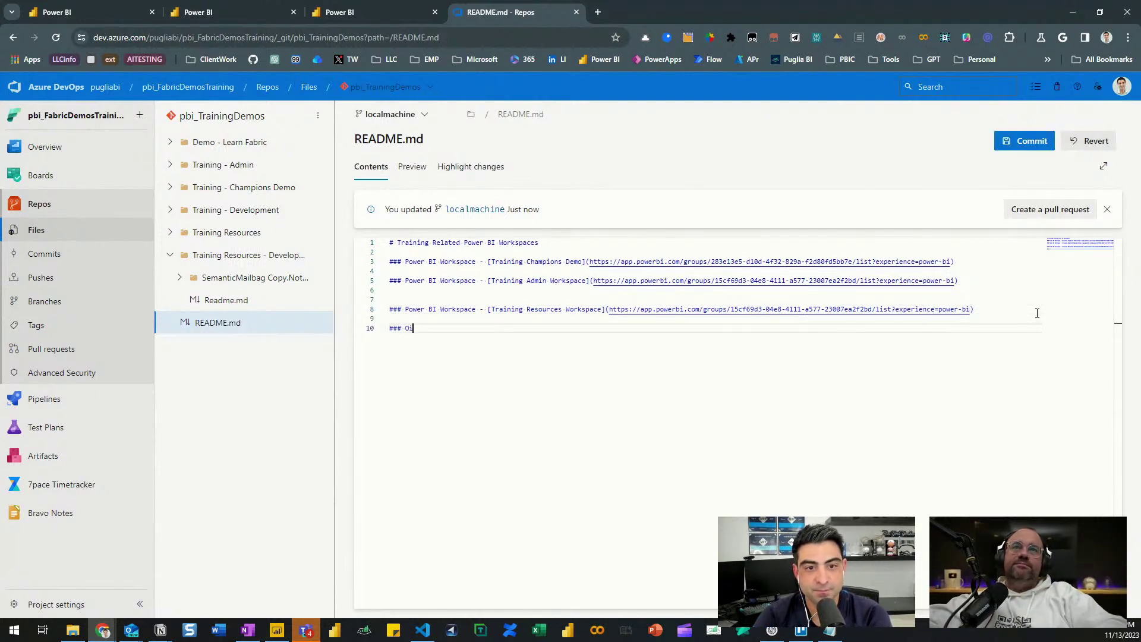
{"action": "type", "text": "Power BI Workspace - "}
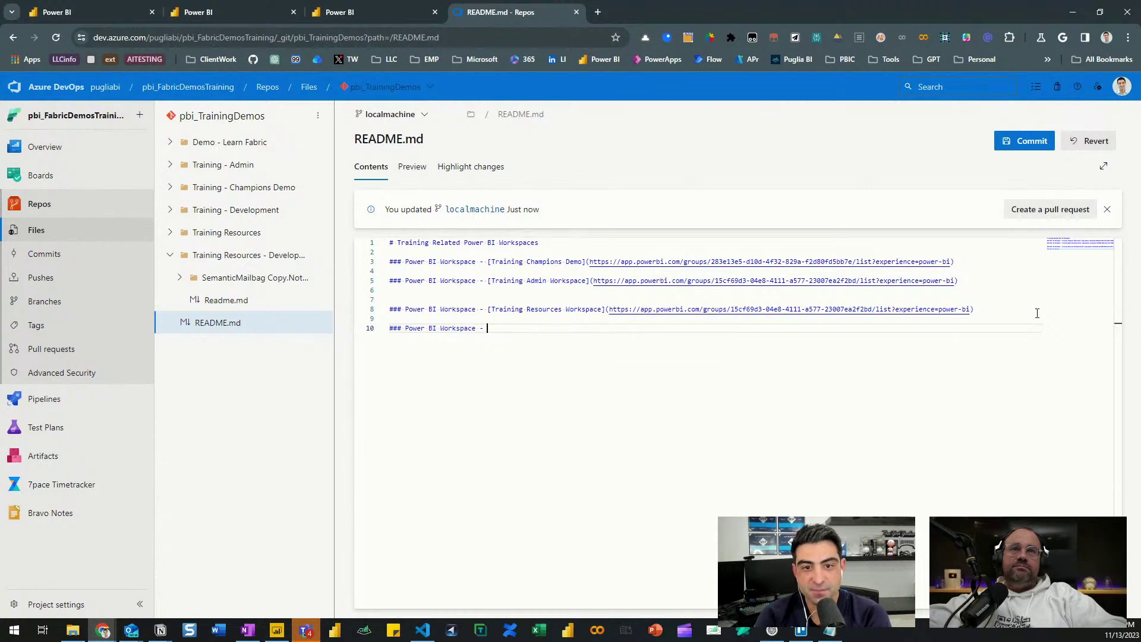
{"action": "type", "text": "[Training Resources - Deelopment]("}
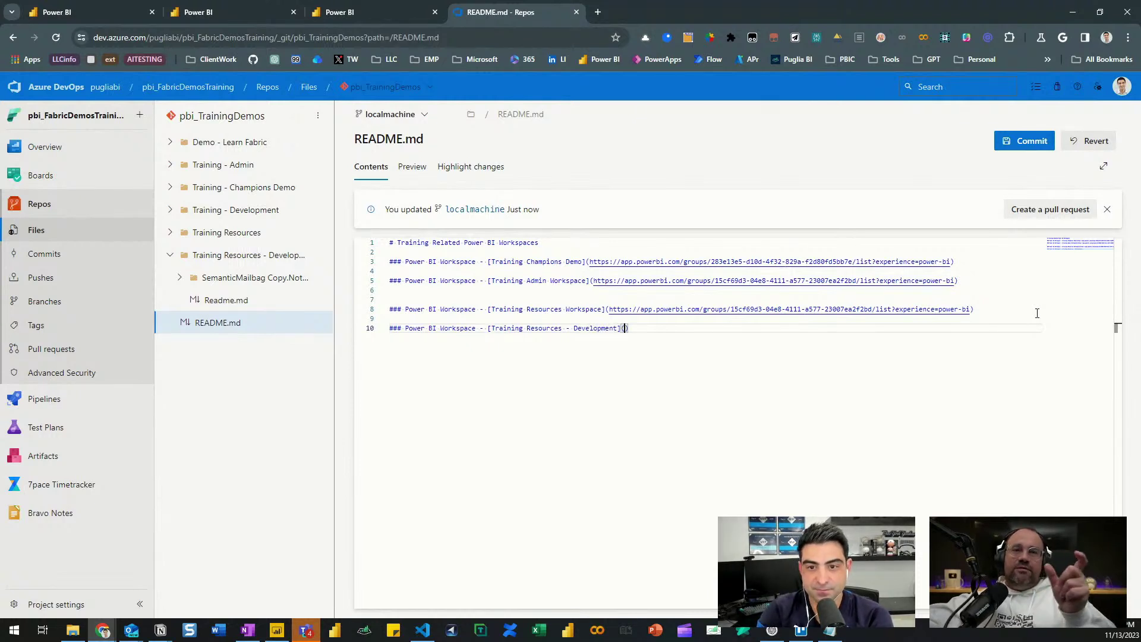
{"action": "type", "text": "https://app.powerbi.com/groups/aaffa52e-7a38-4f5a-aeb4-8452da8d0b4d/list?experience=power-bi"}
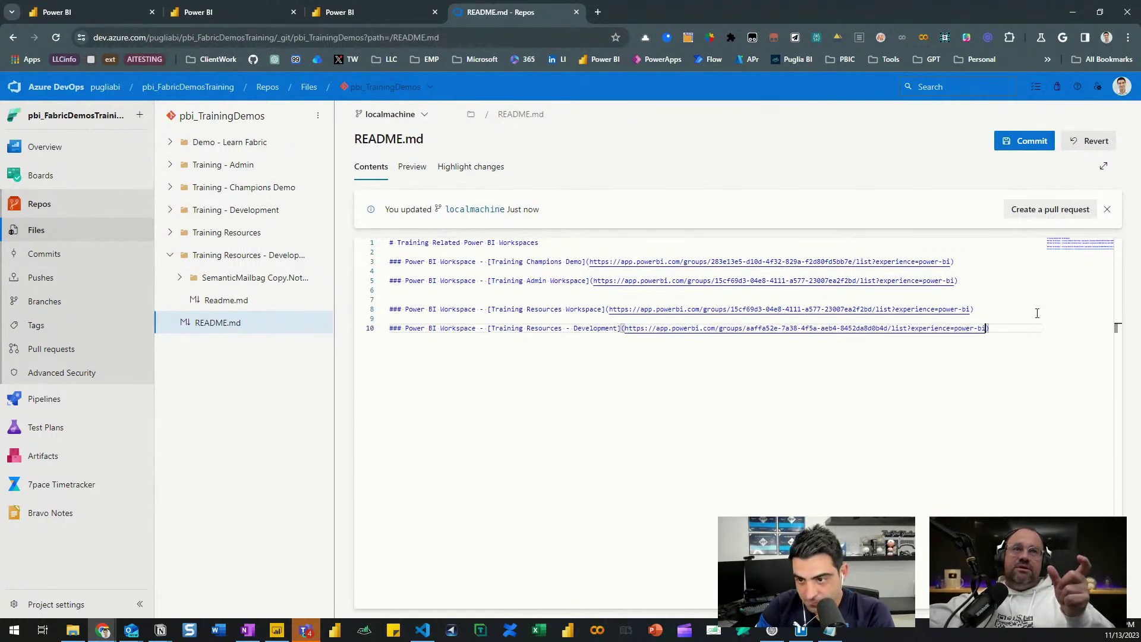
{"action": "left_click", "coordinate": [1027, 141]}
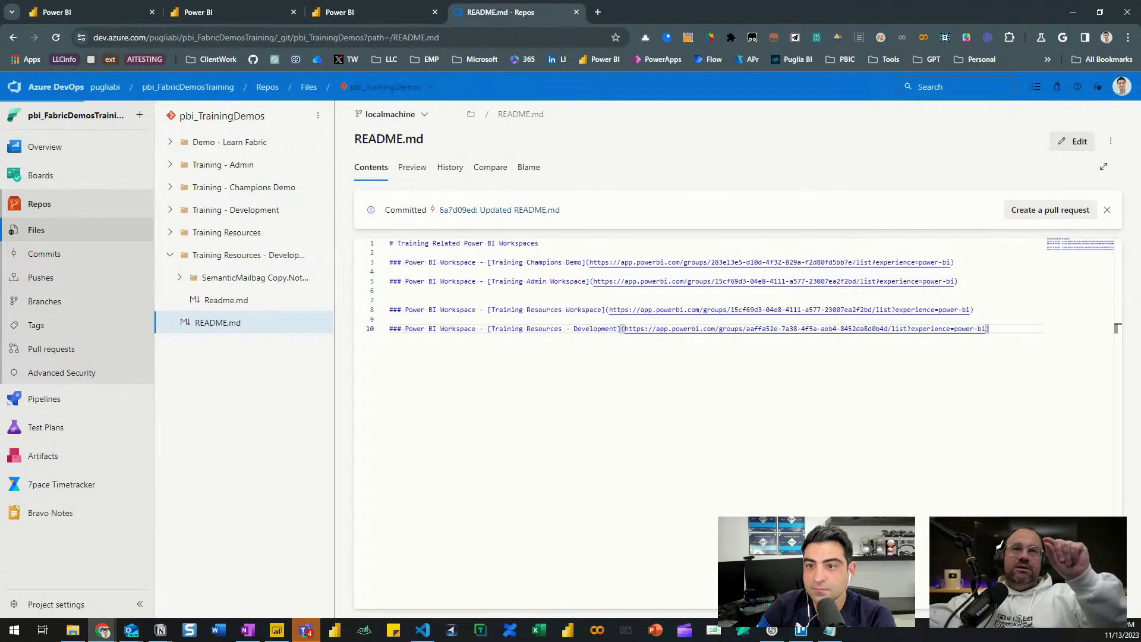
Commit the README update and return to the repository root file listing
{"action": "left_click", "coordinate": [402, 170]}
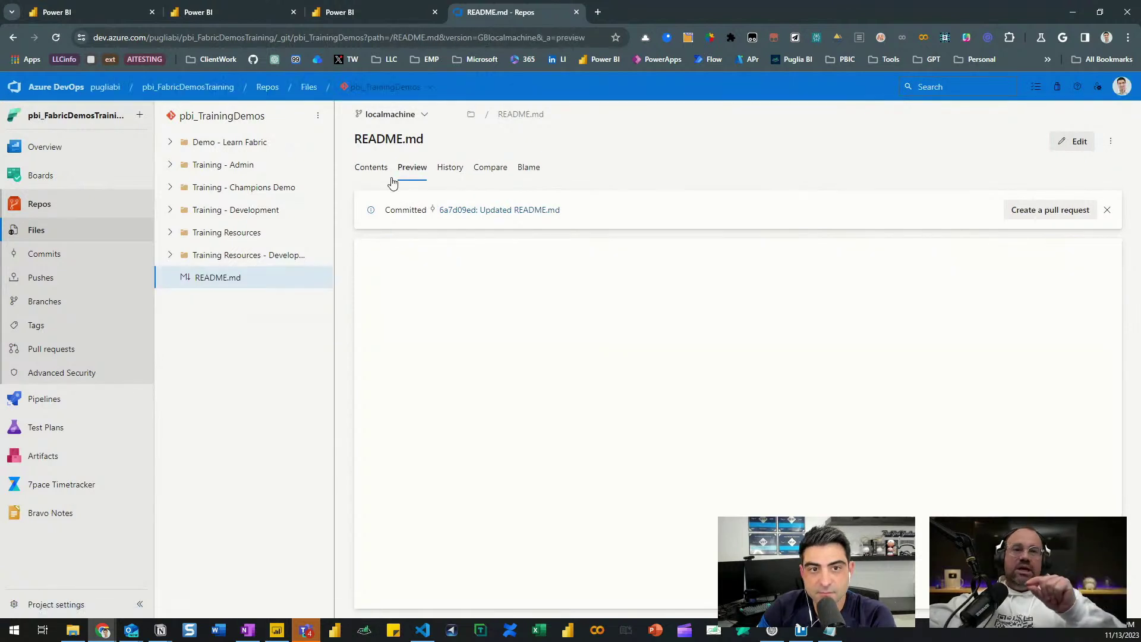
{"action": "left_click", "coordinate": [234, 118]}
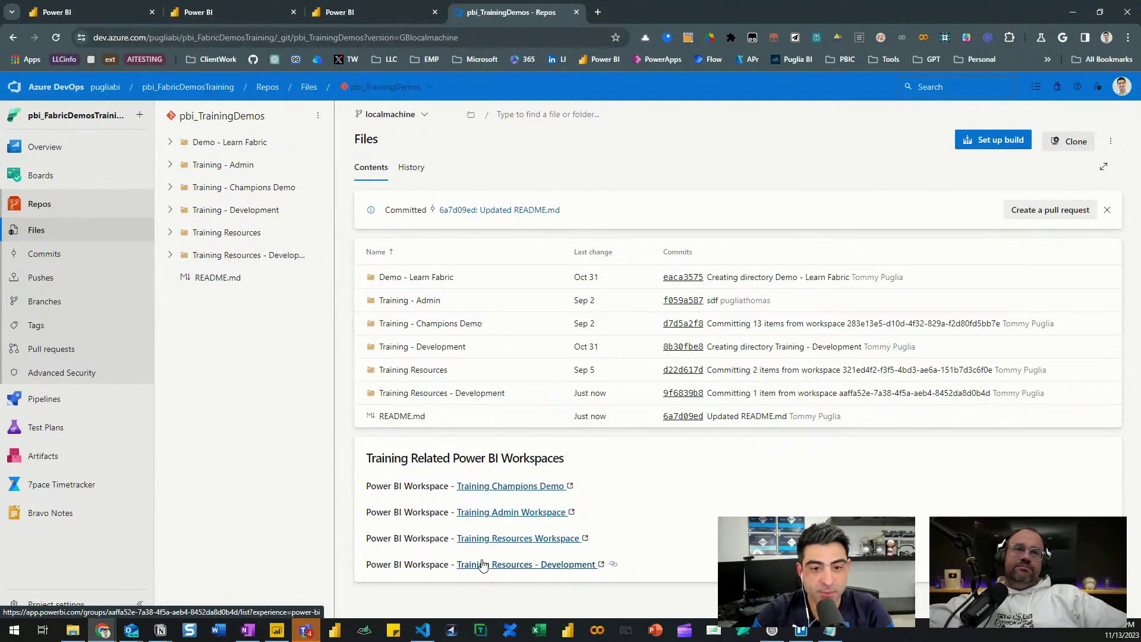
{"action": "left_click", "coordinate": [421, 394]}
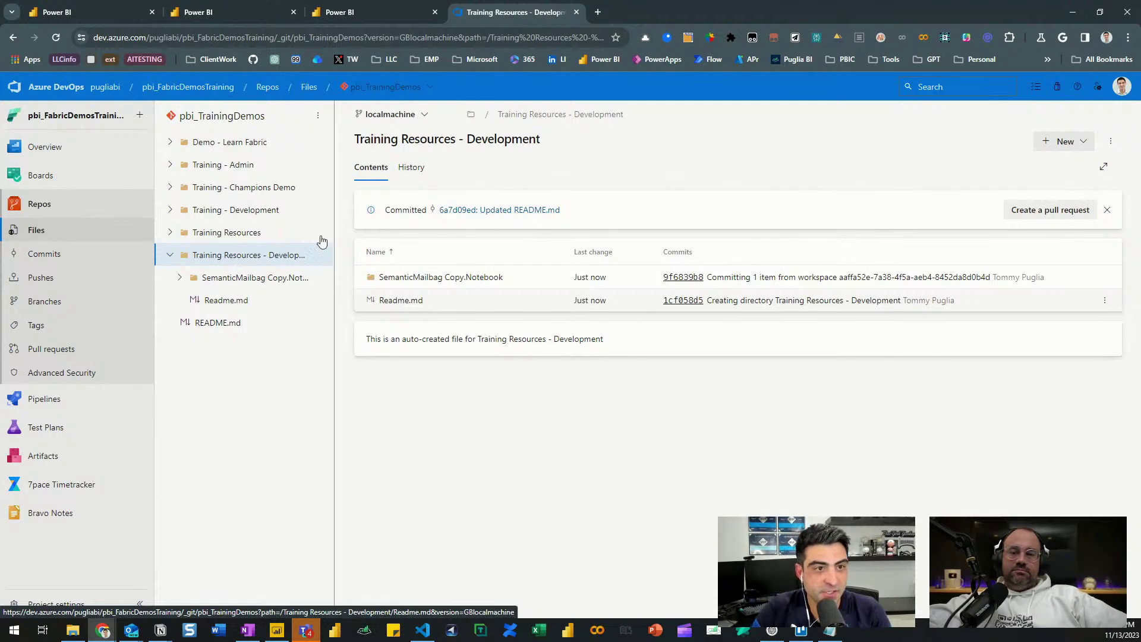
{"action": "left_click", "coordinate": [258, 118]}
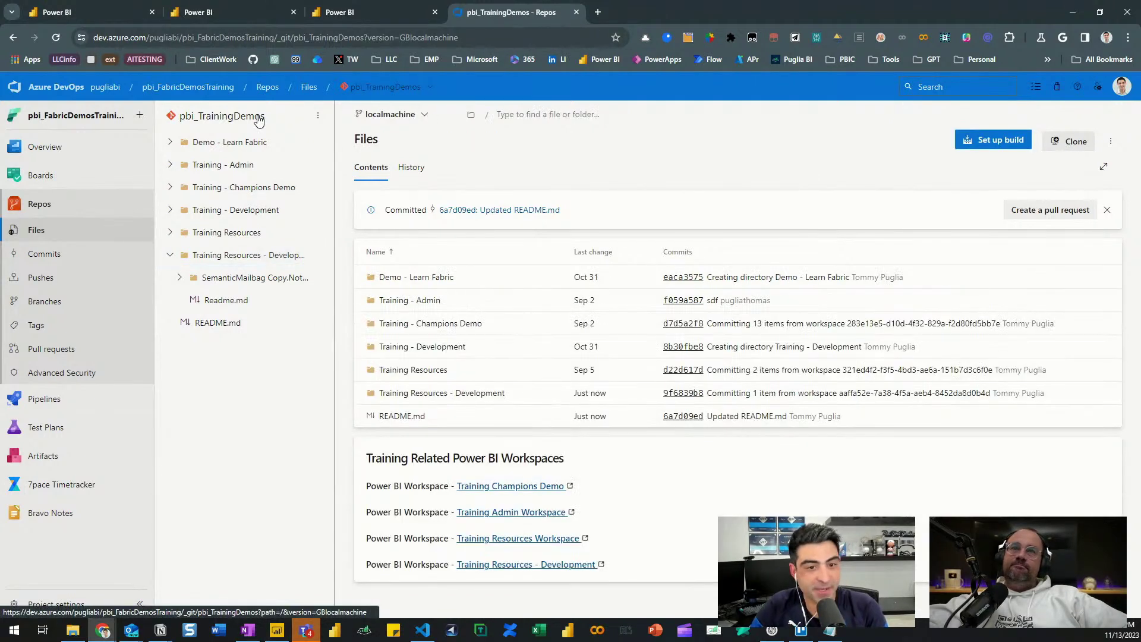